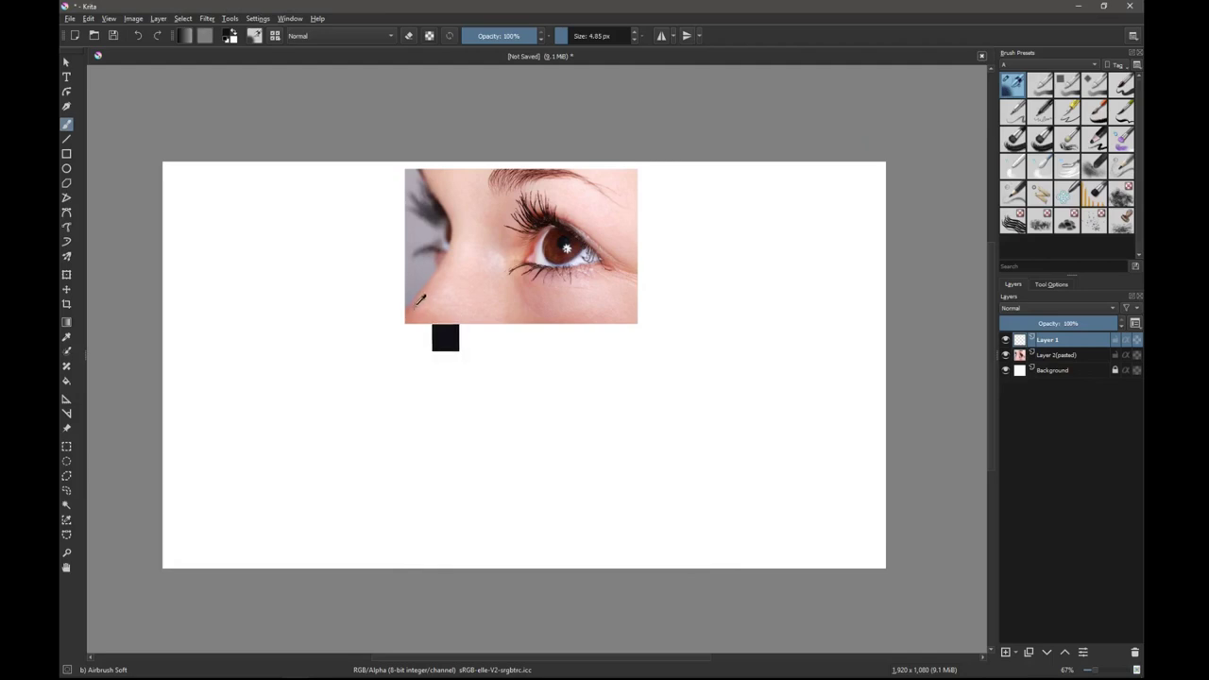
Sample a skin pink from the eye photo, enlarge the soft airbrush to about 52 px, and zoom in
ctrl+click(418, 308)
shift+drag(440, 381, 441, 401)
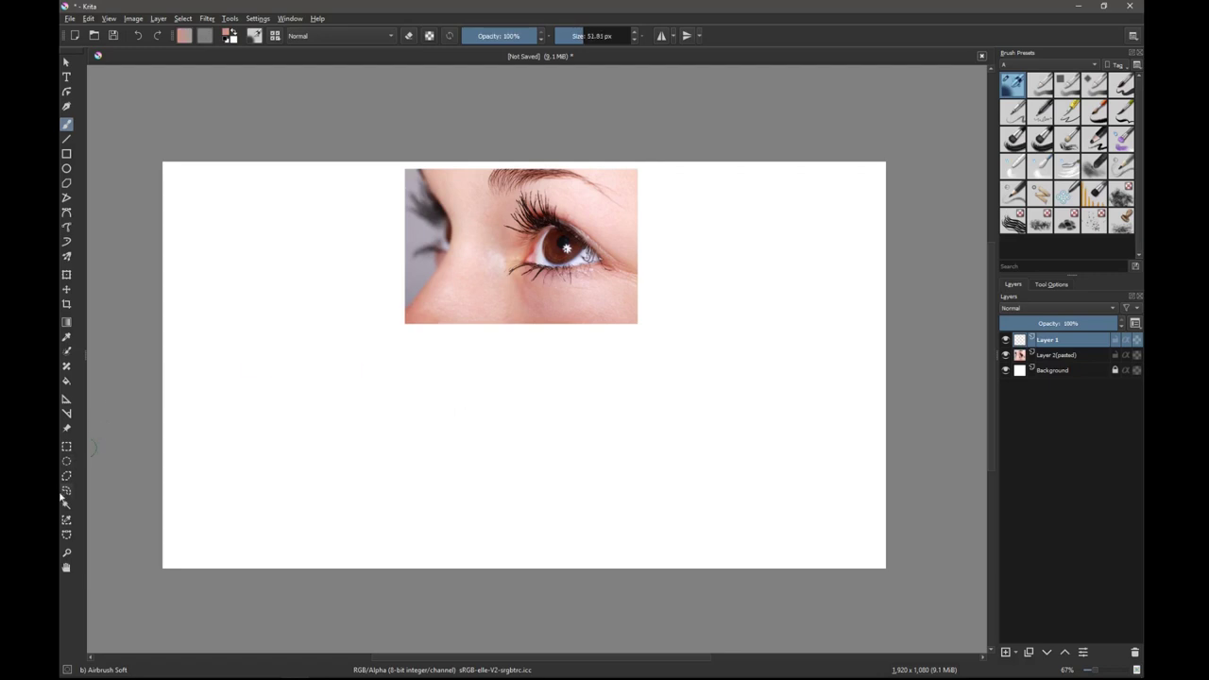
click(67, 551)
drag(400, 148, 664, 575)
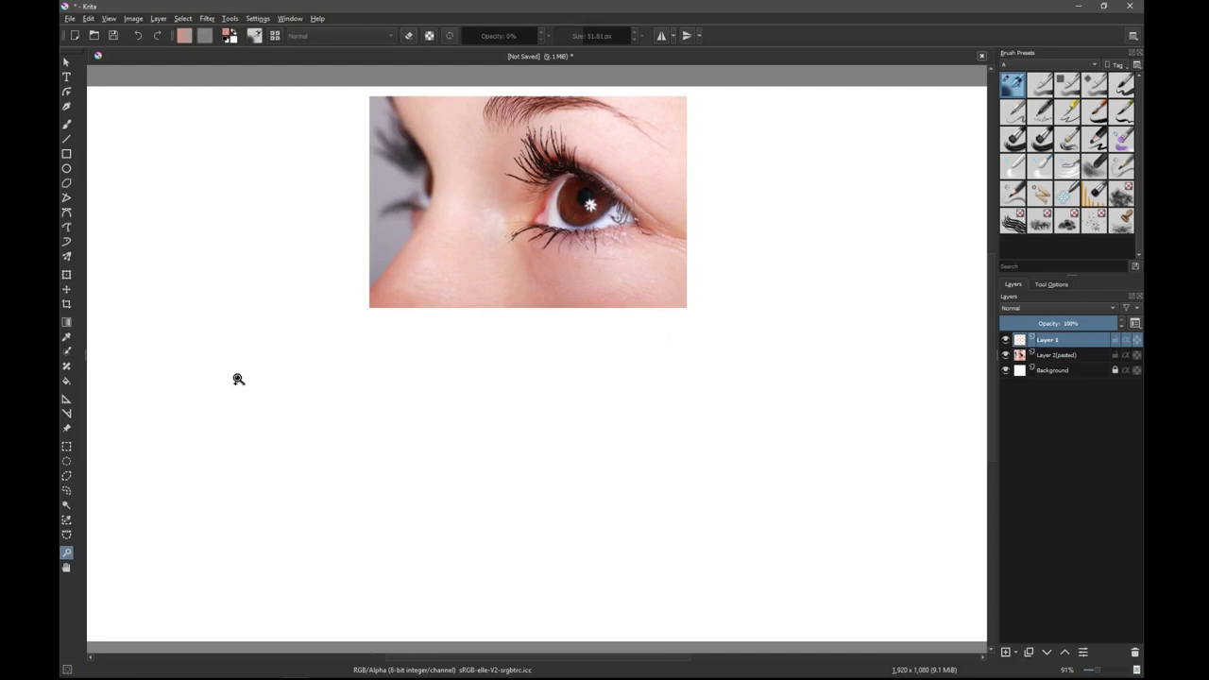
Outline a broad skin-pink shape with a left notch below the reference photo
click(67, 124)
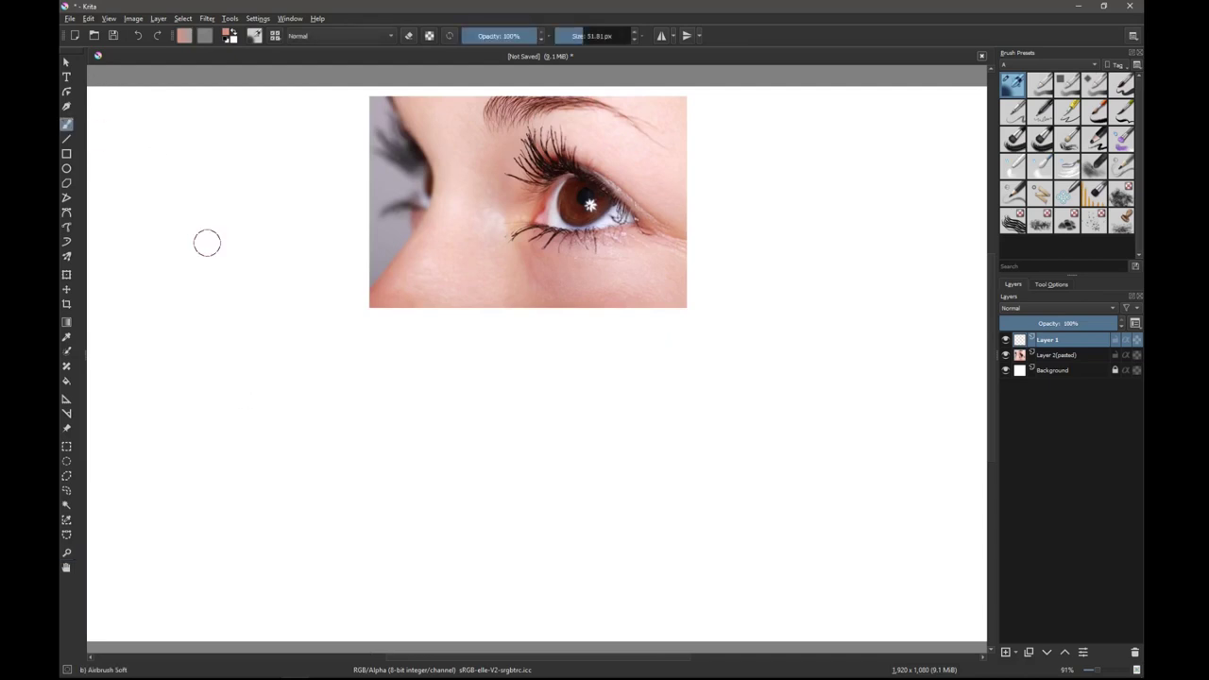
mouse_move(404, 355)
mouse_down()
mouse_move(432, 410)
mouse_move(373, 516)
mouse_up()
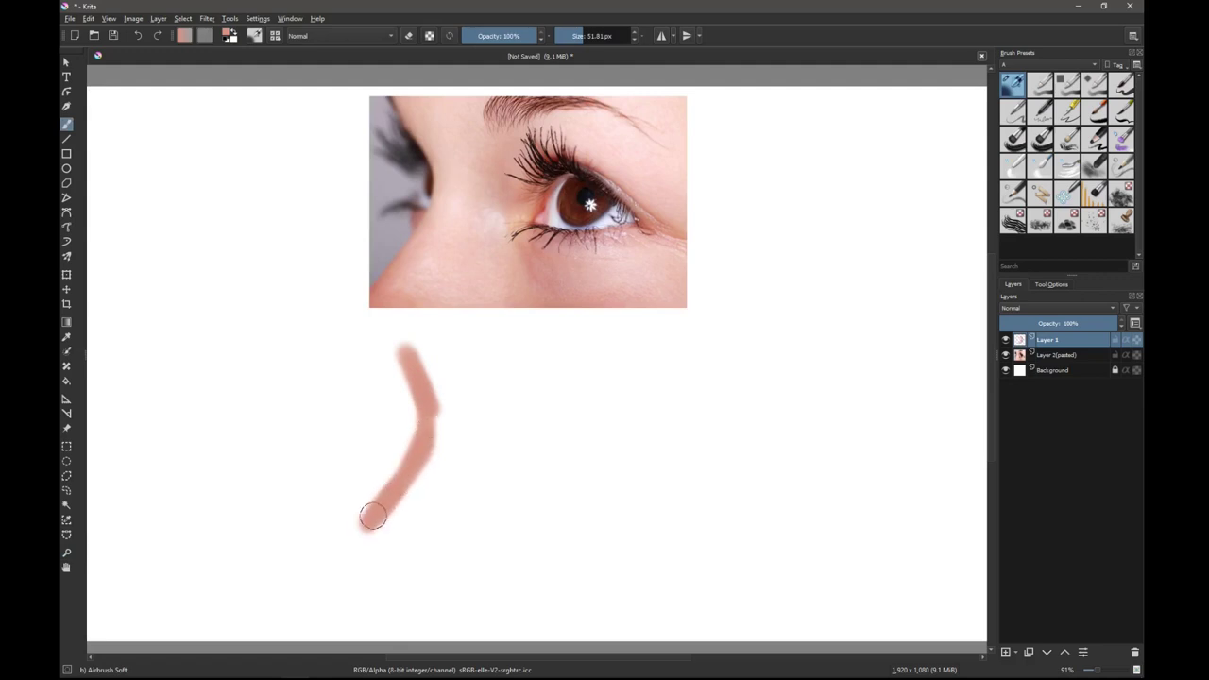
drag(373, 516, 357, 551)
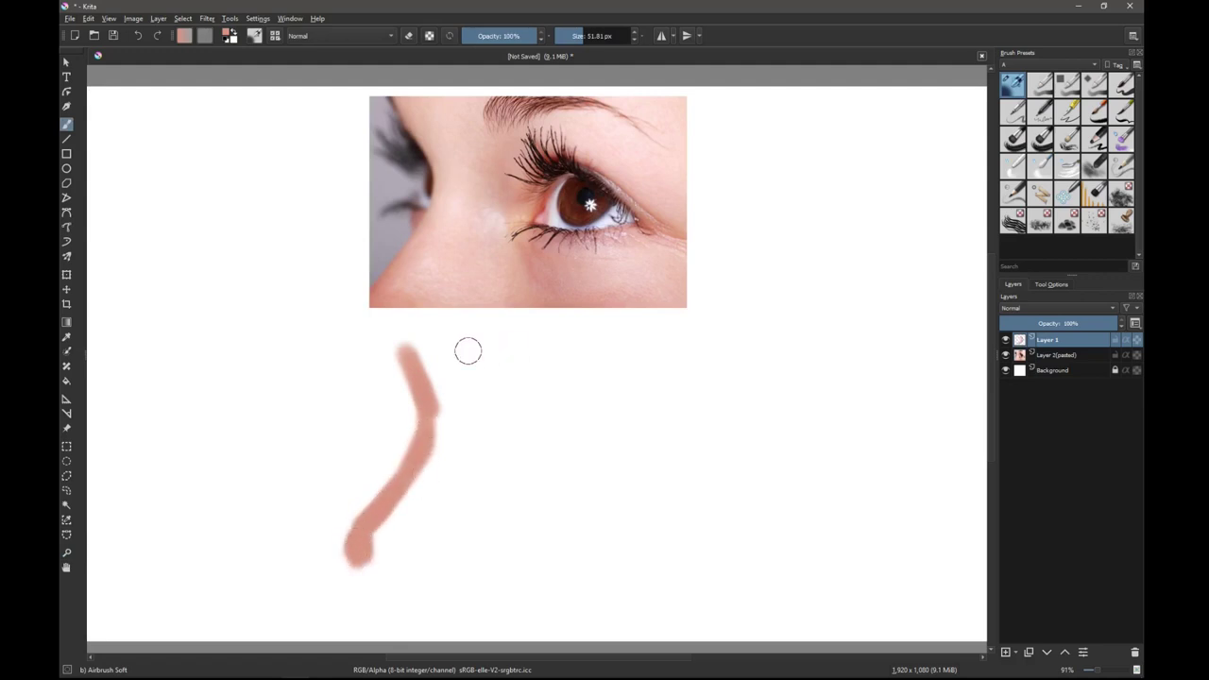
mouse_move(405, 346)
mouse_down()
mouse_move(657, 362)
mouse_move(674, 537)
mouse_up()
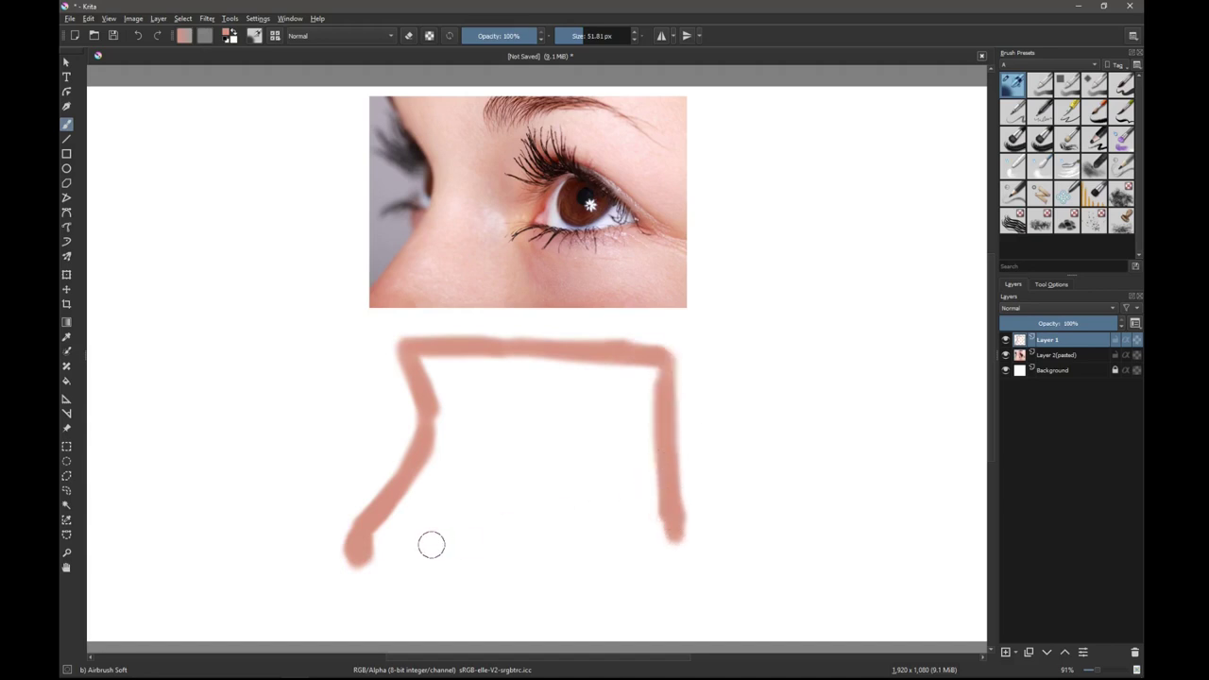
mouse_move(371, 547)
mouse_down()
mouse_move(639, 540)
mouse_move(479, 551)
mouse_up()
Enlarge the brush, fill the shape's interior with soft pink, and smooth the left notch
key(bracketright)
key(bracketright)
key(bracketright)
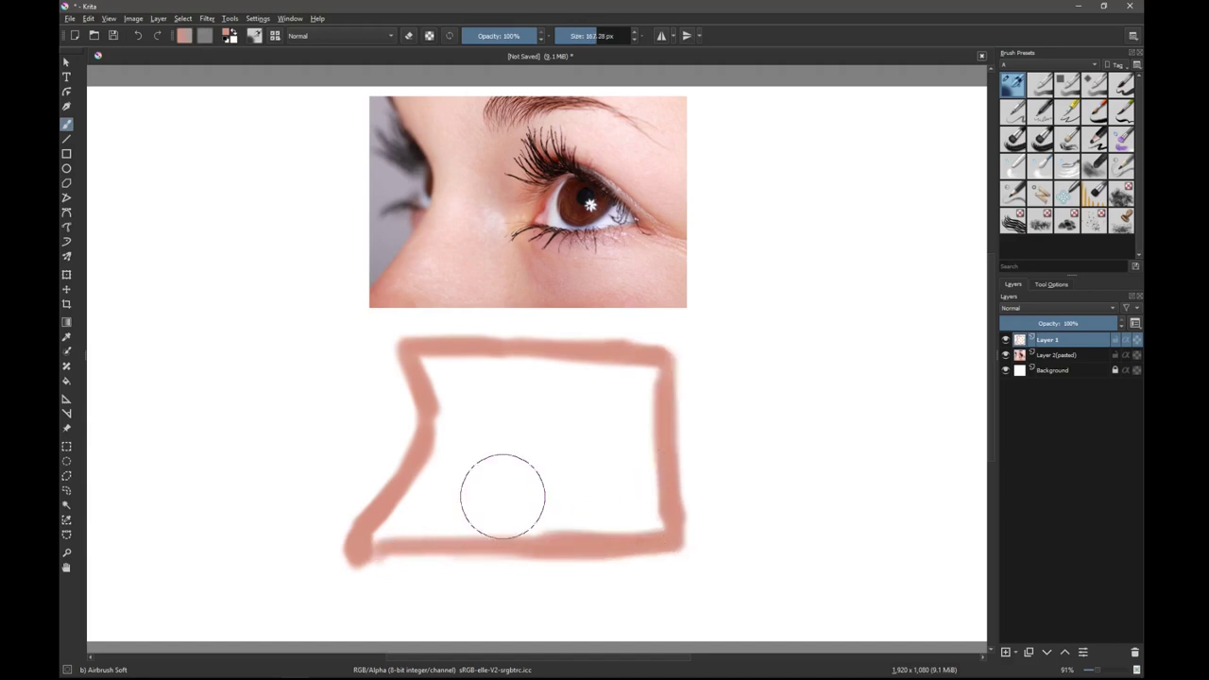
mouse_move(502, 496)
mouse_down()
mouse_move(532, 437)
mouse_move(459, 381)
mouse_move(627, 391)
mouse_move(656, 486)
mouse_move(655, 363)
mouse_move(636, 499)
mouse_move(589, 475)
mouse_move(485, 467)
mouse_move(463, 438)
mouse_move(453, 494)
mouse_move(403, 513)
mouse_move(443, 520)
mouse_move(396, 532)
mouse_move(669, 536)
mouse_move(667, 367)
mouse_up()
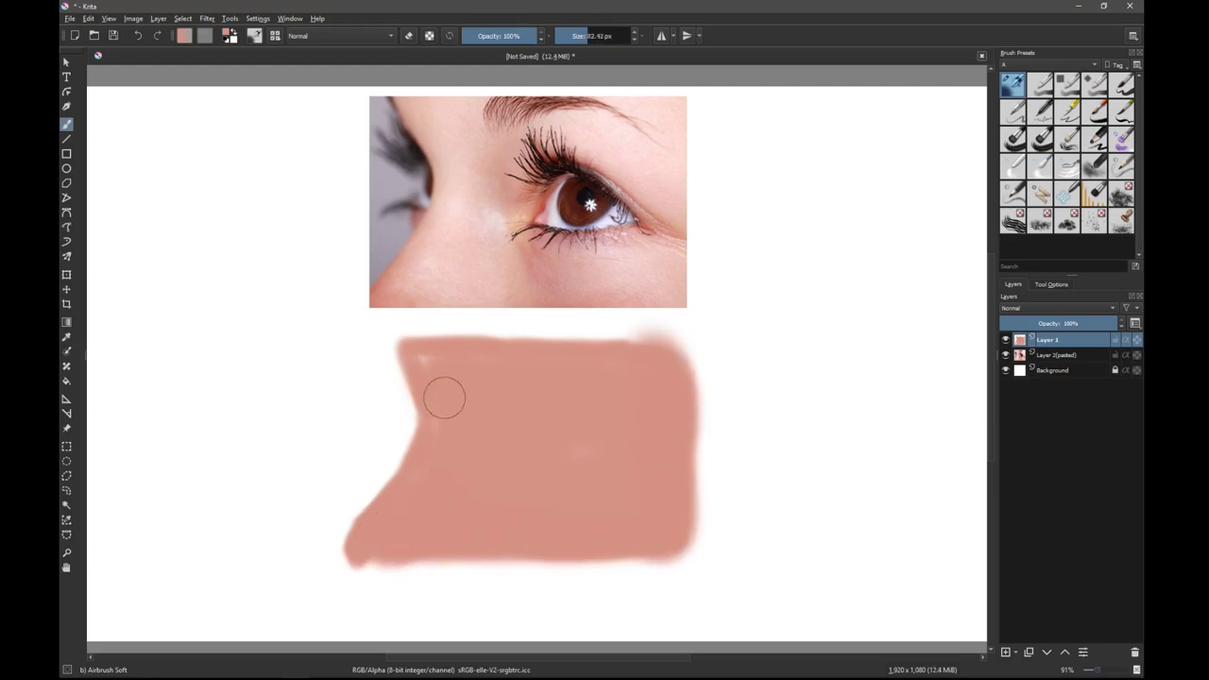
drag(443, 398, 428, 490)
Airbrush a grey shadow left of the notch, then cover the top-left corner with pink
ctrl+click(406, 206)
mouse_move(379, 364)
mouse_down()
mouse_move(391, 424)
mouse_move(377, 350)
mouse_move(399, 424)
mouse_move(377, 480)
mouse_move(375, 351)
mouse_move(368, 387)
mouse_move(383, 399)
mouse_move(372, 403)
mouse_move(369, 351)
mouse_move(380, 346)
mouse_move(396, 391)
mouse_move(354, 516)
mouse_move(330, 536)
mouse_up()
key(bracketleft)
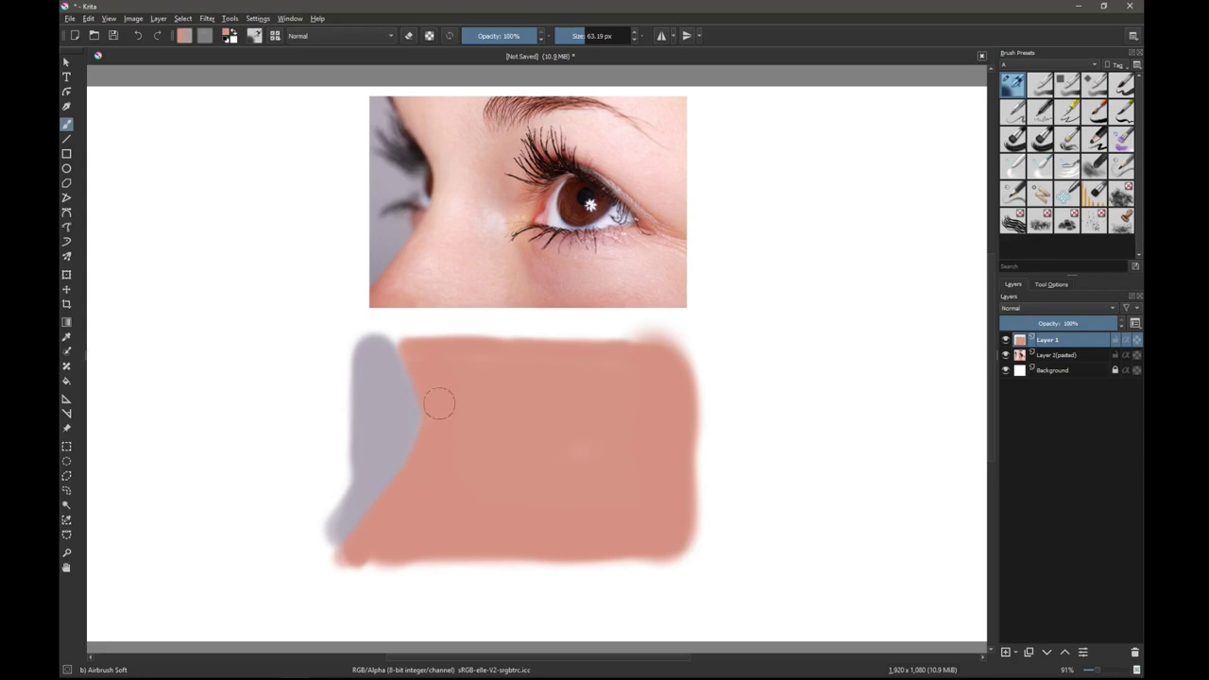
mouse_move(409, 353)
mouse_down()
mouse_move(397, 335)
mouse_move(435, 349)
mouse_up()
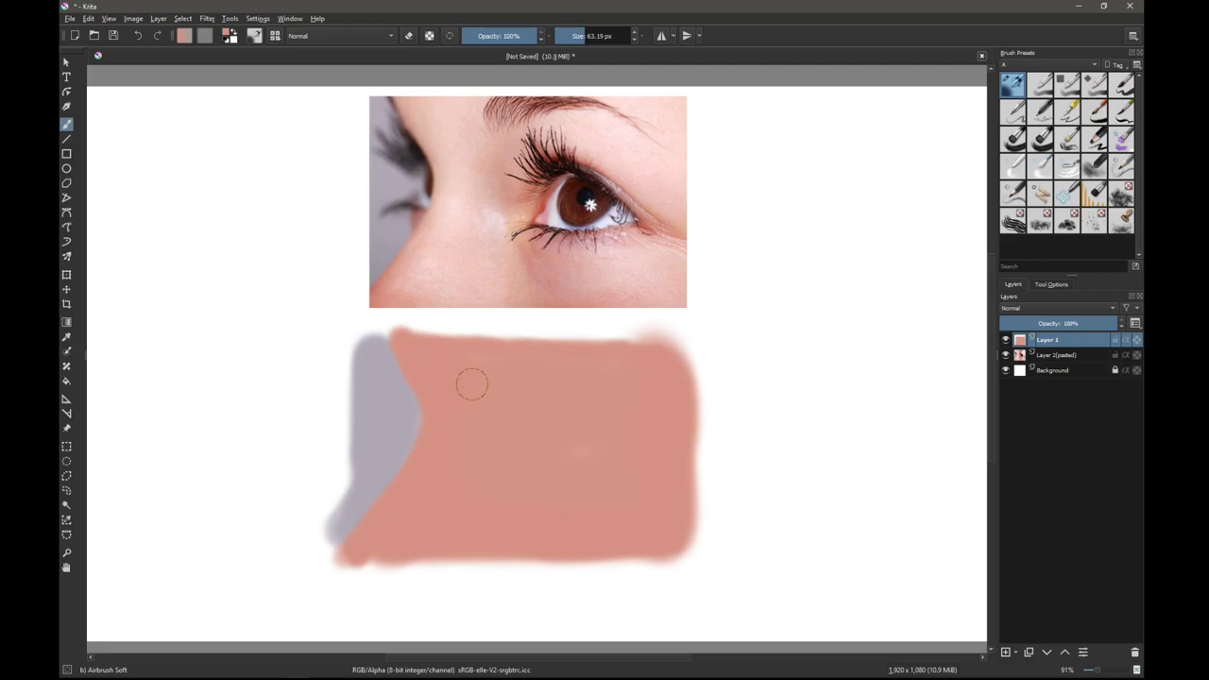
ctrl+click(469, 251)
Airbrush lighter photo-sampled pink over the block's upper-left area
mouse_move(447, 431)
mouse_down()
mouse_move(445, 359)
mouse_move(418, 358)
mouse_move(445, 407)
mouse_move(454, 350)
mouse_move(448, 459)
mouse_move(424, 484)
mouse_move(445, 445)
mouse_move(405, 504)
mouse_move(448, 494)
mouse_move(432, 513)
mouse_move(456, 515)
mouse_move(466, 447)
mouse_move(585, 405)
mouse_move(505, 399)
mouse_move(632, 405)
mouse_move(588, 397)
mouse_move(627, 383)
mouse_move(602, 372)
mouse_move(655, 359)
mouse_move(626, 370)
mouse_move(664, 425)
mouse_move(639, 381)
mouse_move(680, 381)
mouse_move(528, 371)
mouse_move(520, 351)
mouse_move(483, 353)
mouse_move(485, 400)
mouse_move(510, 345)
mouse_move(640, 440)
mouse_move(661, 501)
mouse_move(640, 520)
mouse_move(651, 501)
mouse_move(572, 491)
mouse_move(570, 519)
mouse_move(653, 511)
mouse_move(655, 526)
mouse_move(629, 513)
mouse_move(674, 494)
mouse_move(578, 539)
mouse_move(655, 548)
mouse_move(510, 542)
mouse_move(655, 564)
mouse_move(483, 496)
mouse_move(502, 532)
mouse_move(471, 529)
mouse_up()
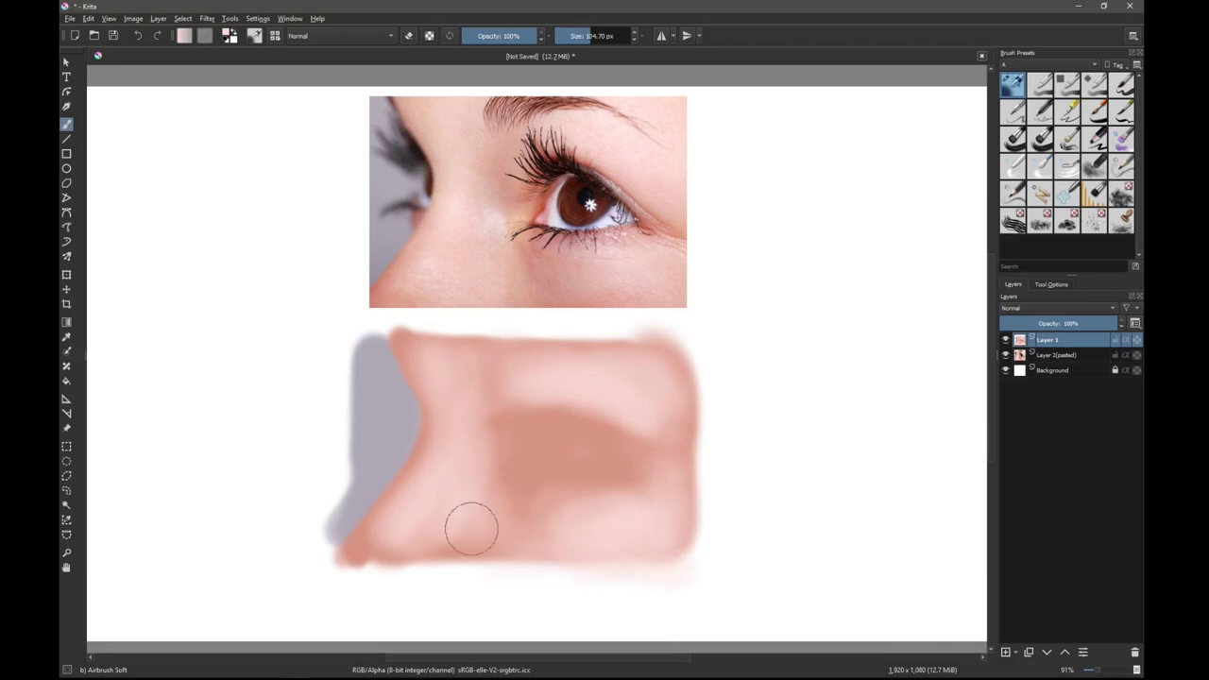
Airbrush a darker rosy band across the middle of the block, extending it right
ctrl+click(552, 215)
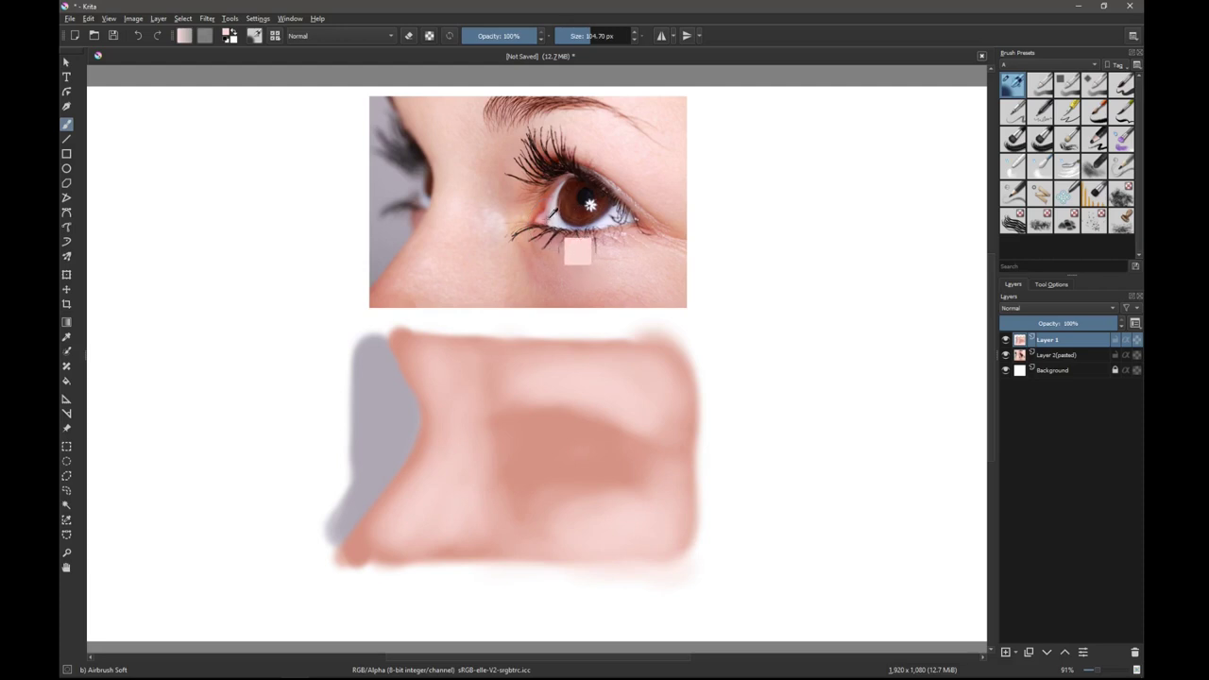
mouse_move(537, 526)
mouse_down()
mouse_move(513, 494)
mouse_move(525, 532)
mouse_move(539, 519)
mouse_move(502, 519)
mouse_up()
ctrl+click(538, 460)
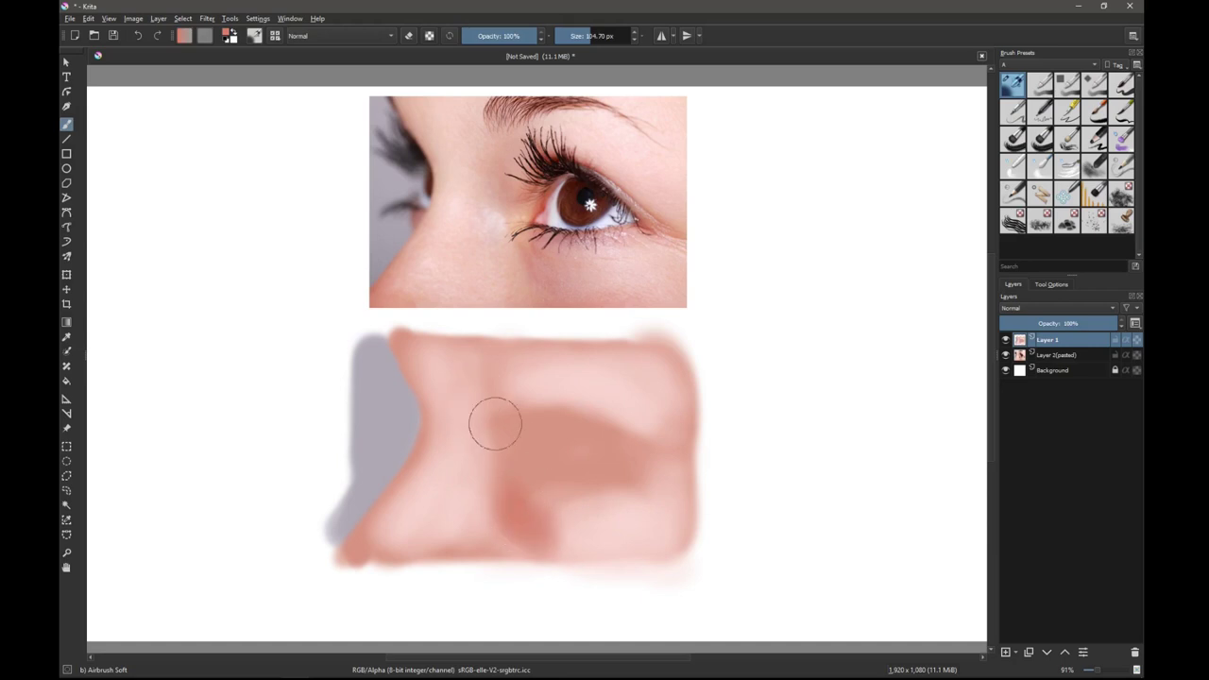
mouse_move(495, 423)
mouse_down()
mouse_move(480, 426)
mouse_move(494, 453)
mouse_move(498, 431)
mouse_move(484, 423)
mouse_up()
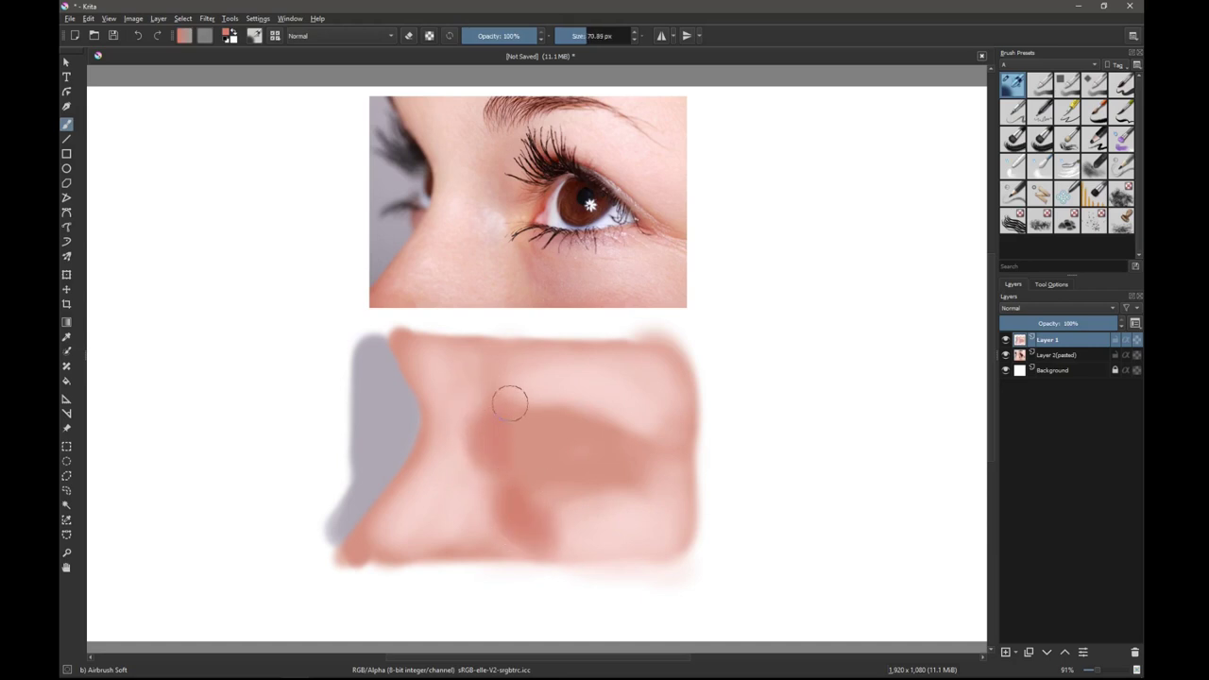
mouse_move(514, 416)
mouse_down()
mouse_move(653, 454)
mouse_move(661, 470)
mouse_up()
Enlarge the brush and add salmon along the bottom edge of the shape
ctrl+click(616, 417)
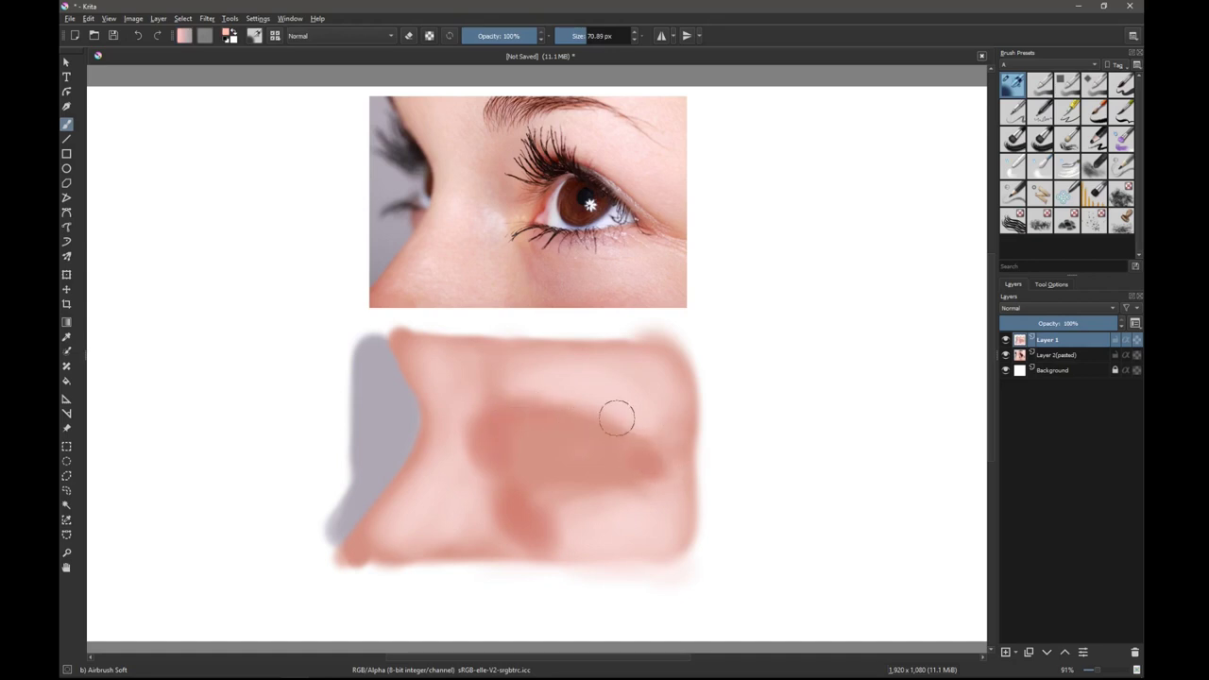
ctrl+click(625, 435)
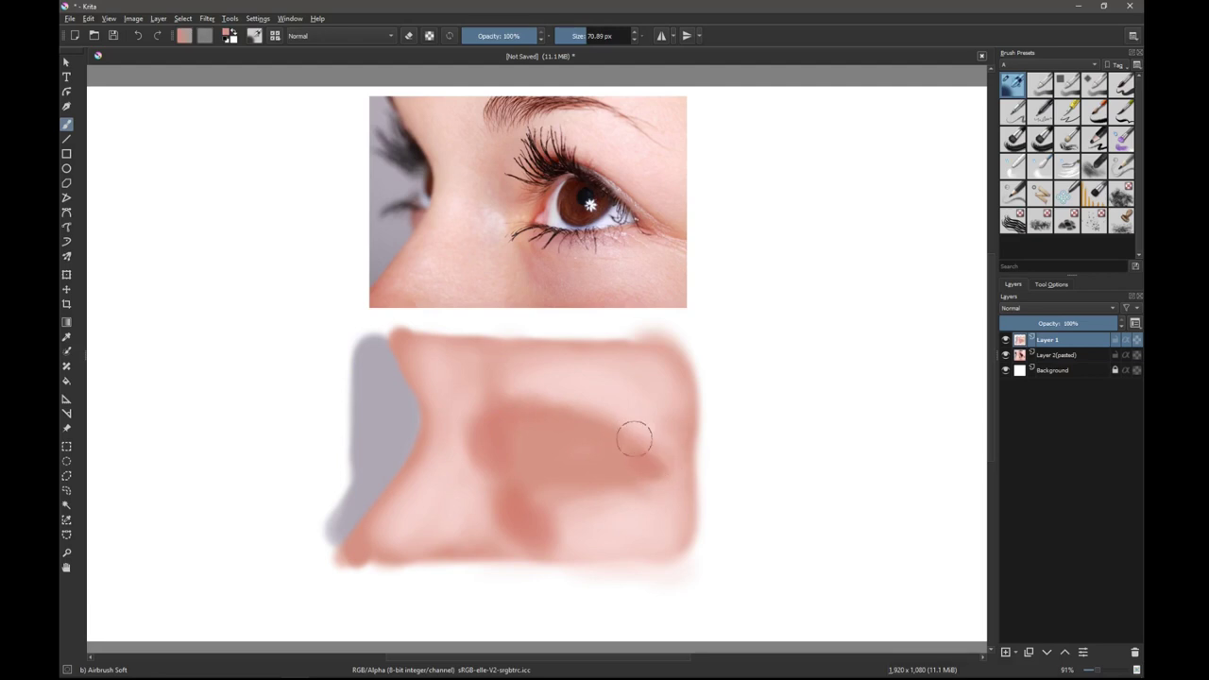
shift+drag(661, 461, 690, 461)
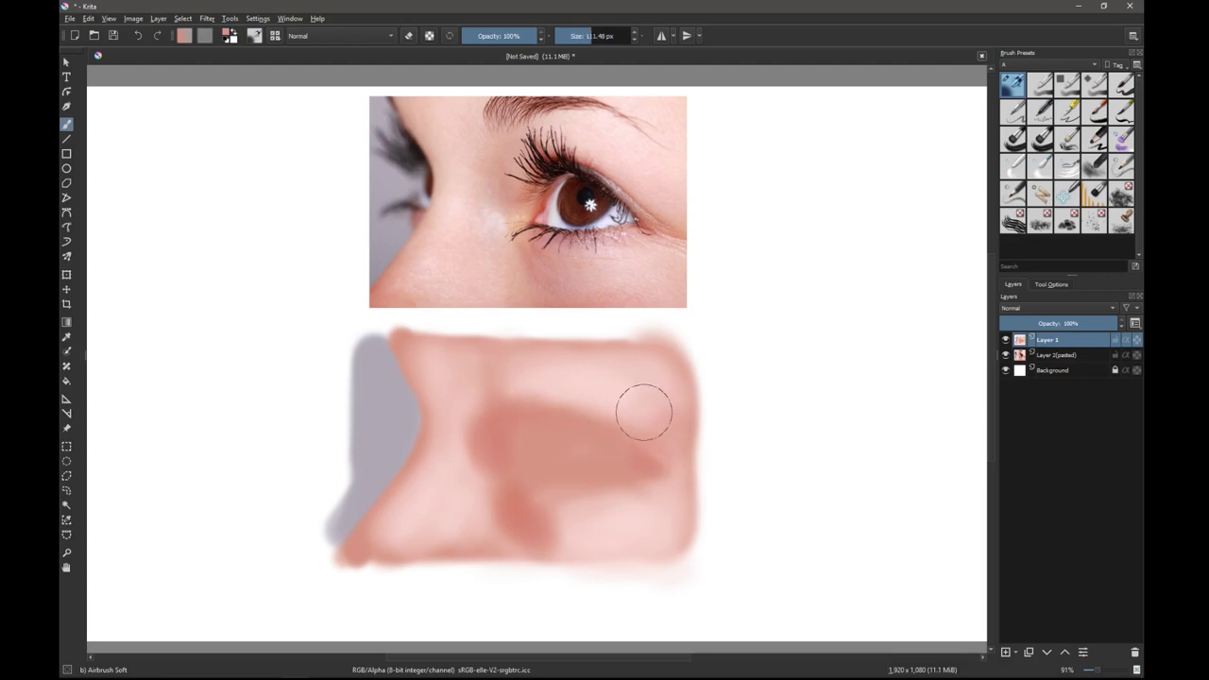
ctrl+click(644, 515)
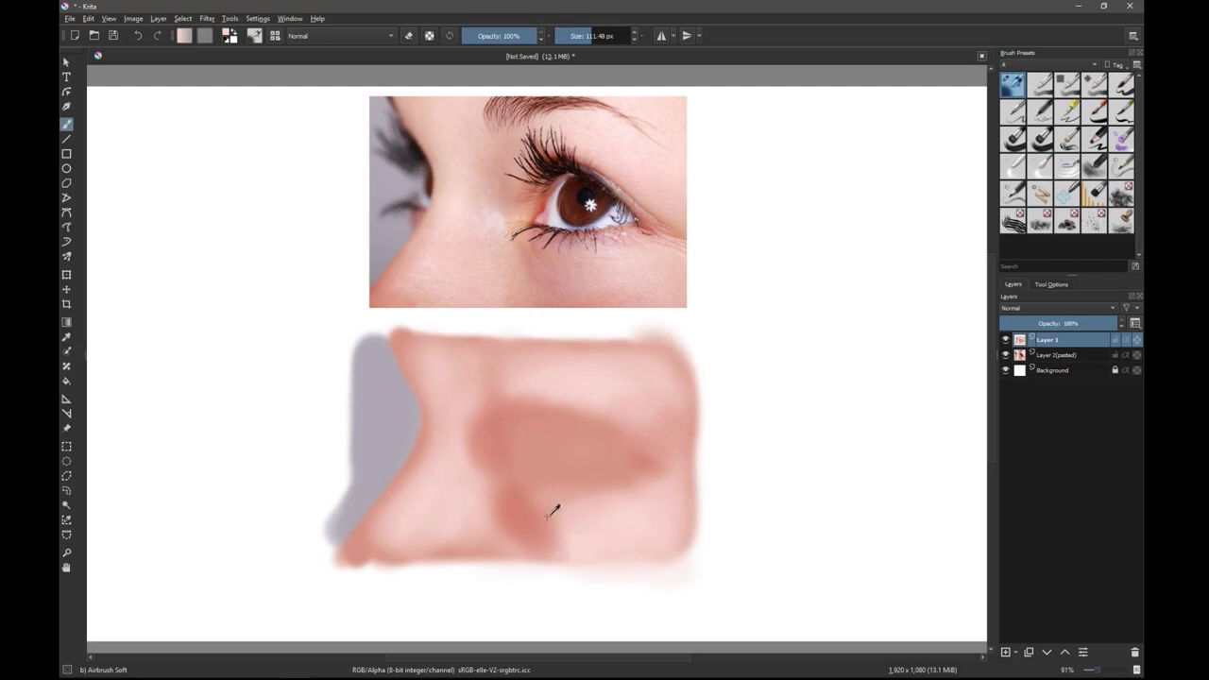
ctrl+click(552, 509)
mouse_move(581, 557)
mouse_down()
mouse_move(656, 548)
mouse_move(510, 544)
mouse_up()
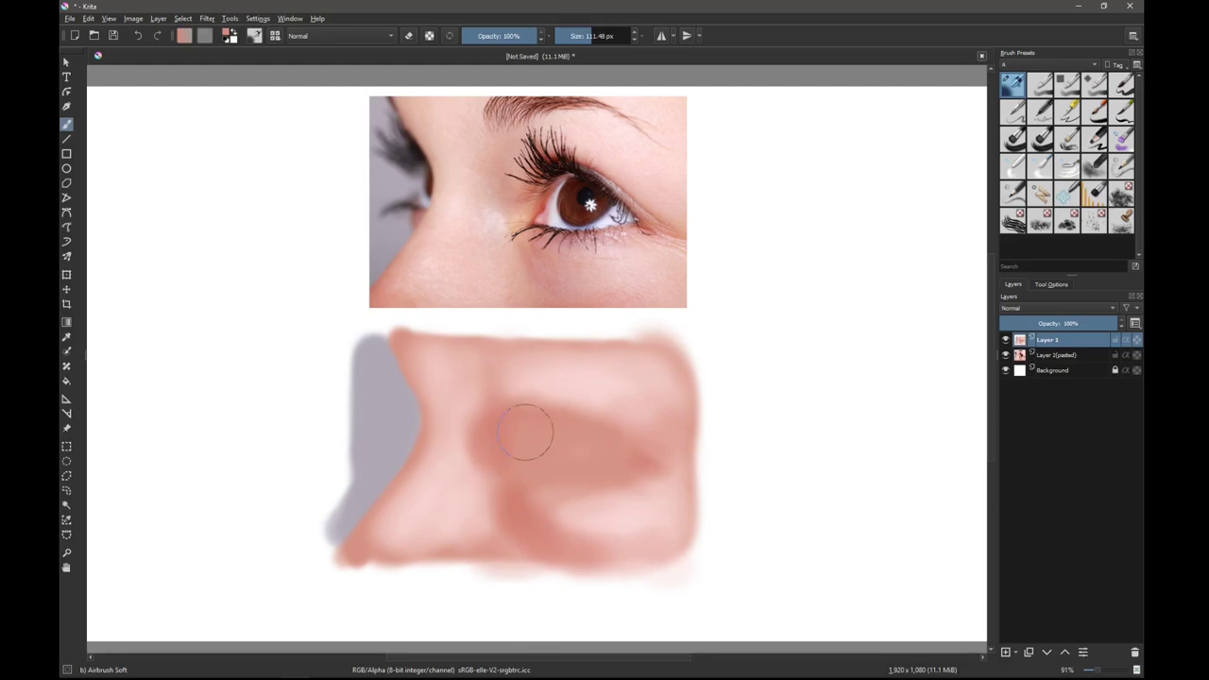
ctrl+click(561, 213)
Shrink the brush and paint the pale grey-white eye shape using sampled light grey
mouse_move(566, 445)
shift+mouse_down()
mouse_move(545, 459)
mouse_move(549, 445)
mouse_move(600, 466)
mouse_move(572, 480)
mouse_move(600, 475)
mouse_move(556, 463)
mouse_move(578, 456)
mouse_move(585, 470)
shift+mouse_up()
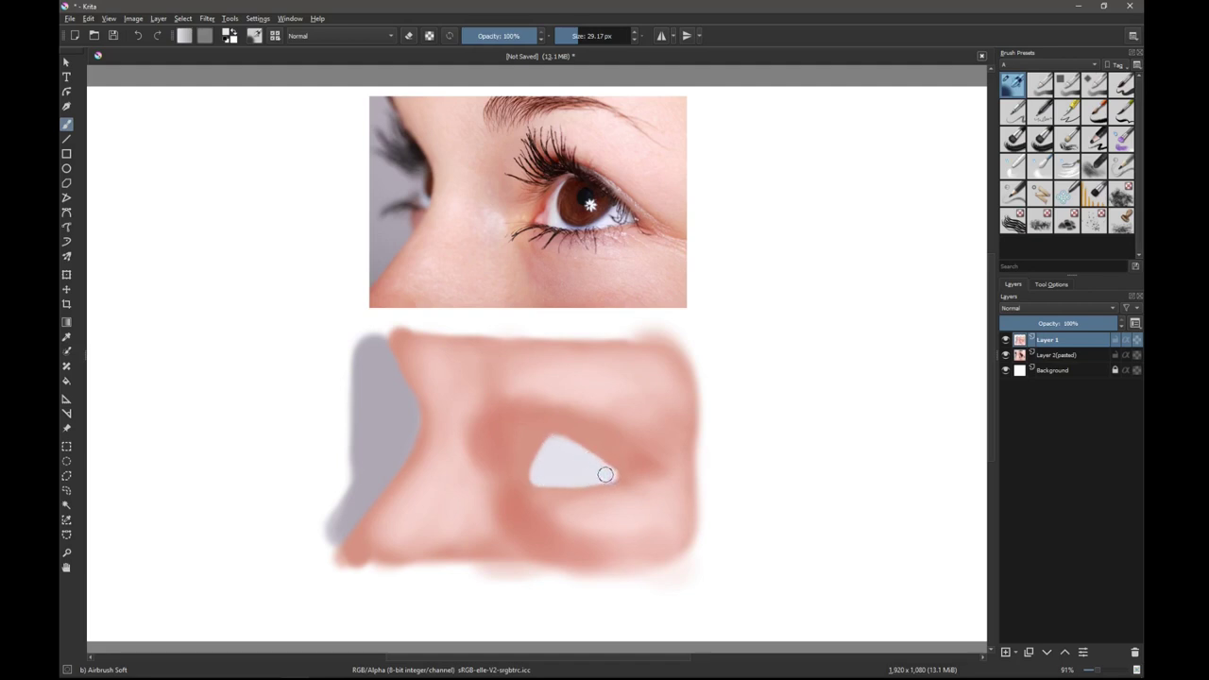
ctrl+click(636, 218)
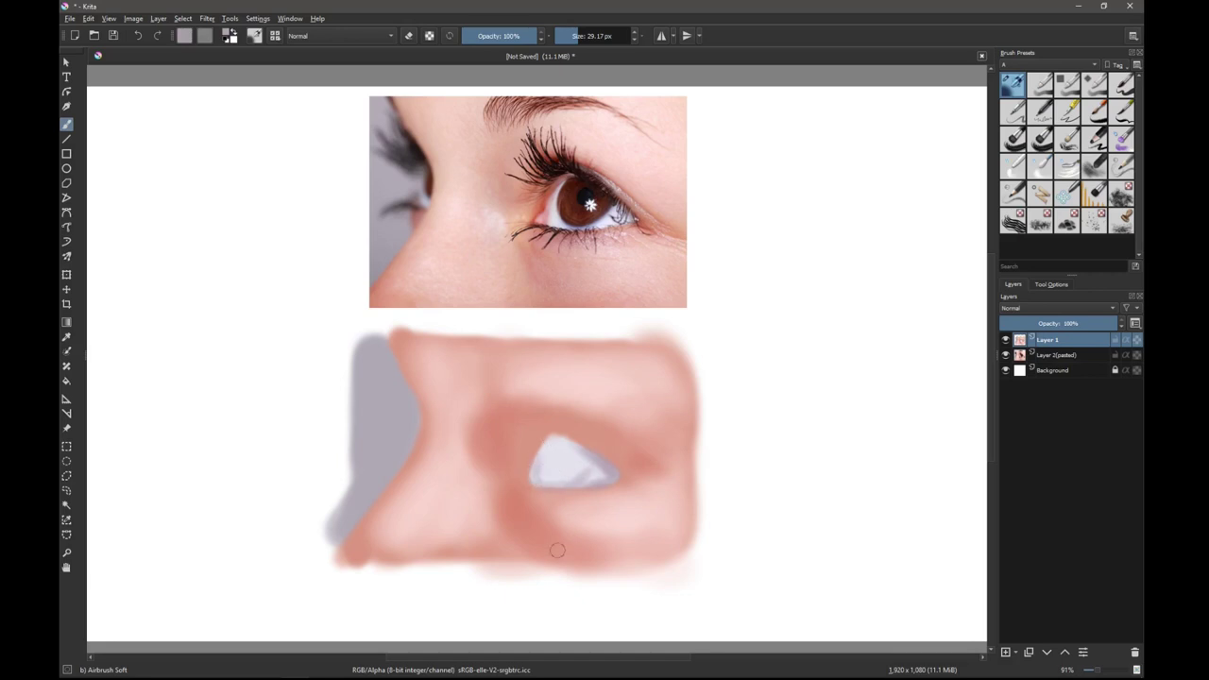
ctrl+click(551, 192)
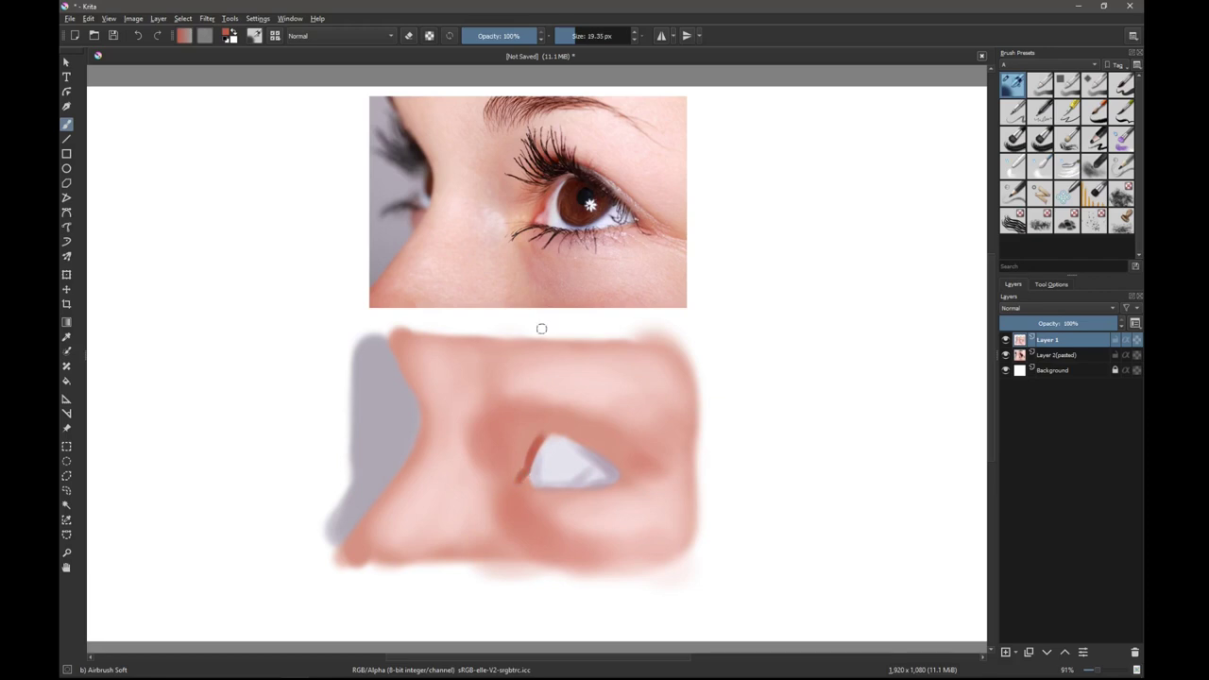
Sample a corner pink, the eye-white lavender and a dark reddish-brown from the reference eye
ctrl+click(545, 216)
ctrl+click(574, 442)
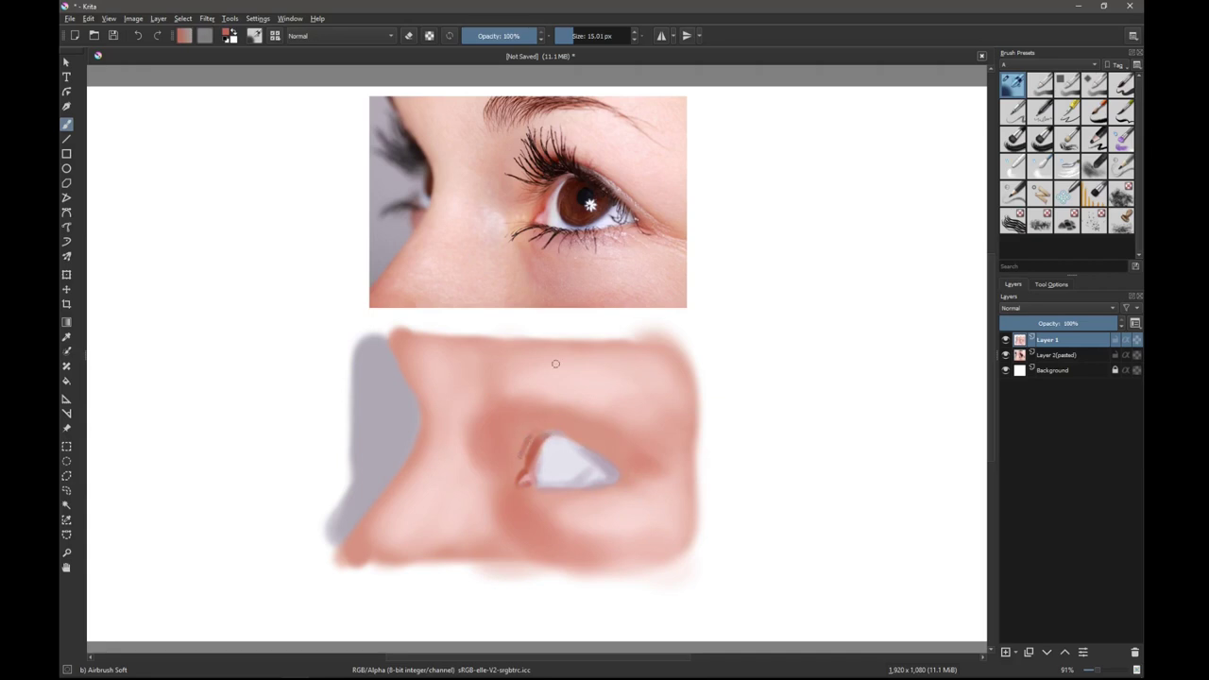
ctrl+click(563, 155)
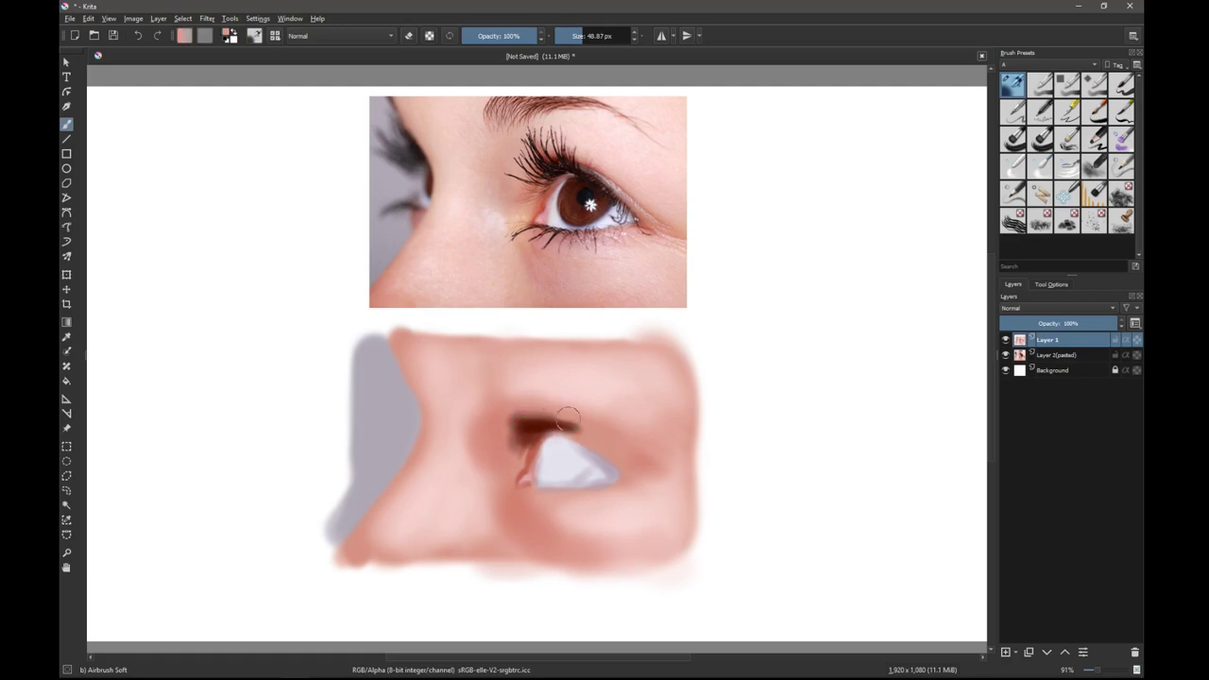
Darken the upper eyelid with dark brown strokes, then resample pink tones near the eye
ctrl+click(550, 416)
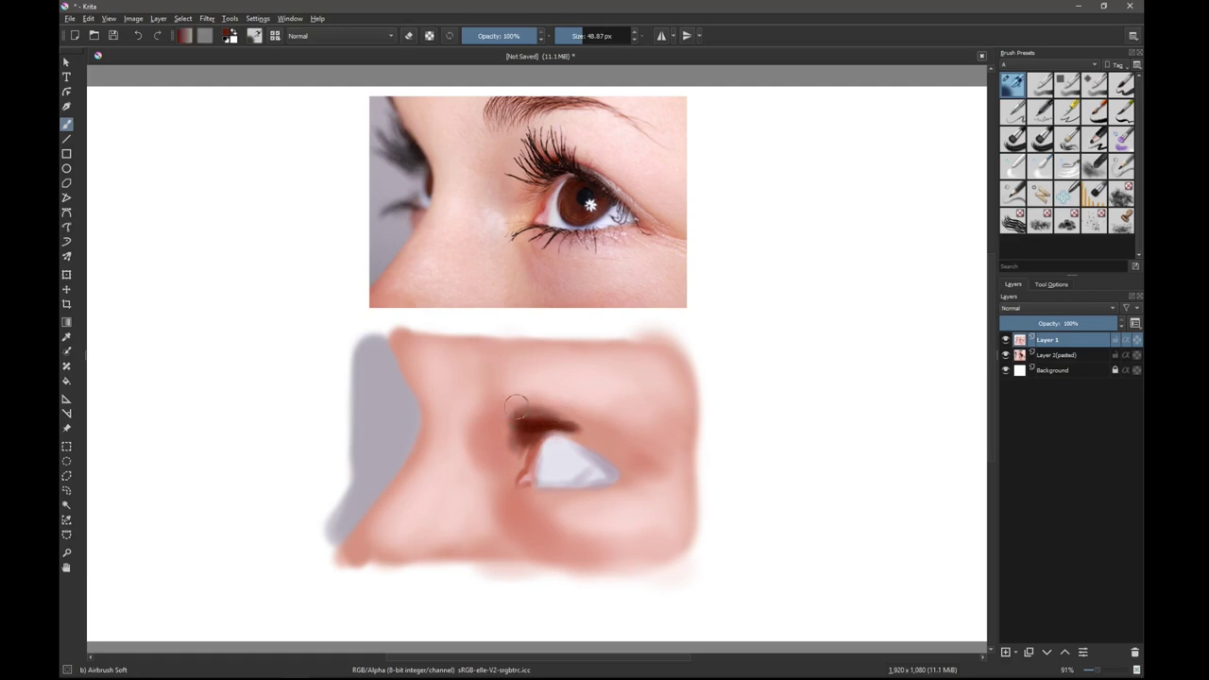
mouse_move(515, 404)
mouse_down()
mouse_move(586, 416)
mouse_move(552, 425)
mouse_move(572, 435)
mouse_move(520, 423)
mouse_up()
ctrl+click(602, 432)
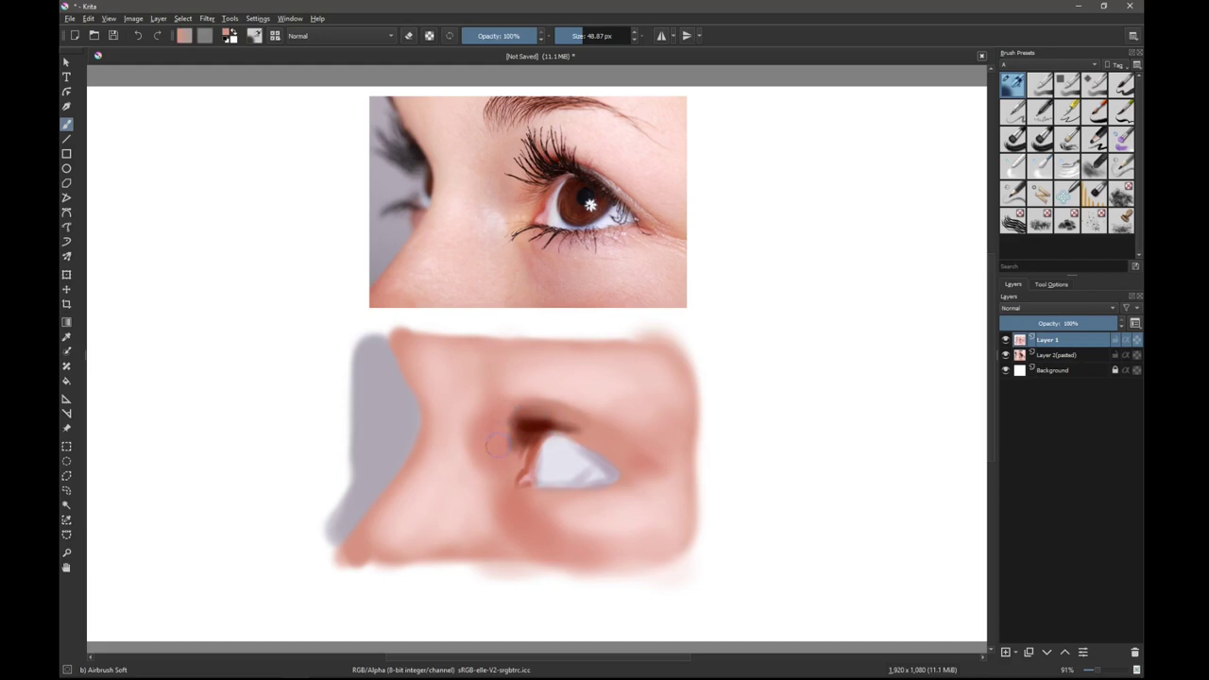
ctrl+click(570, 481)
Shrink the brush to about 15 px and add faint strokes at the outer corner and below the eye
drag(601, 461, 575, 442)
drag(623, 457, 672, 487)
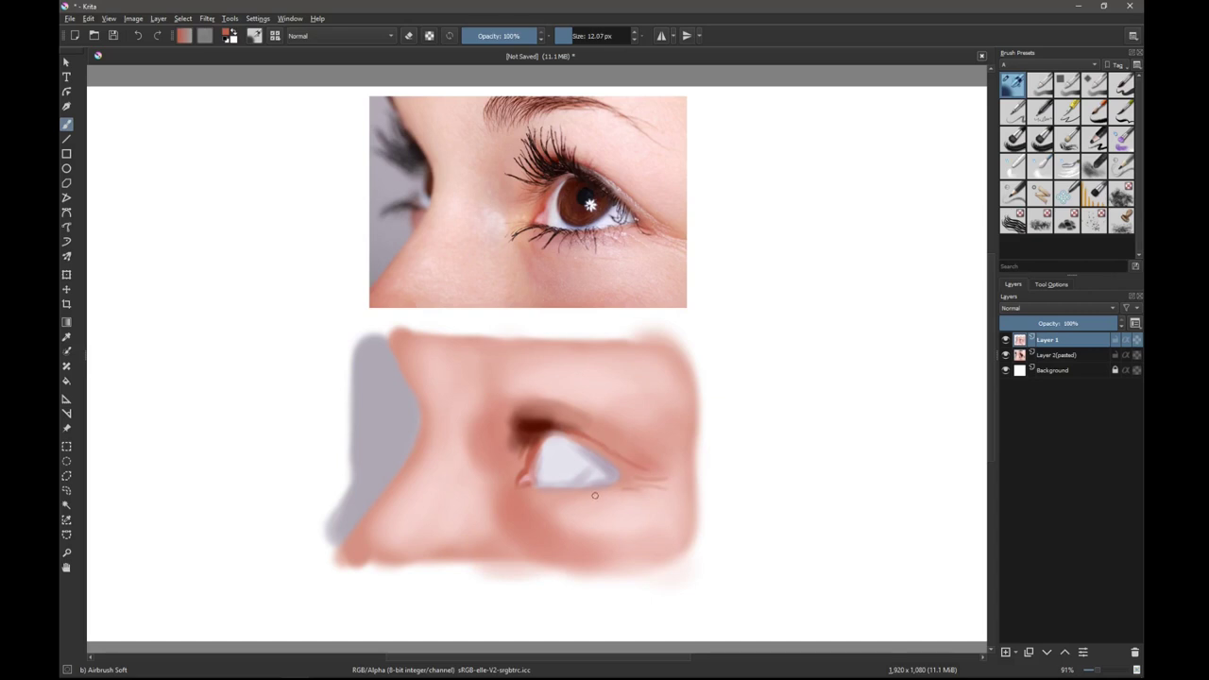
mouse_move(601, 500)
mouse_down()
mouse_move(580, 501)
mouse_move(620, 486)
mouse_move(535, 497)
mouse_up()
key(bracketright)
key(bracketright)
key(bracketright)
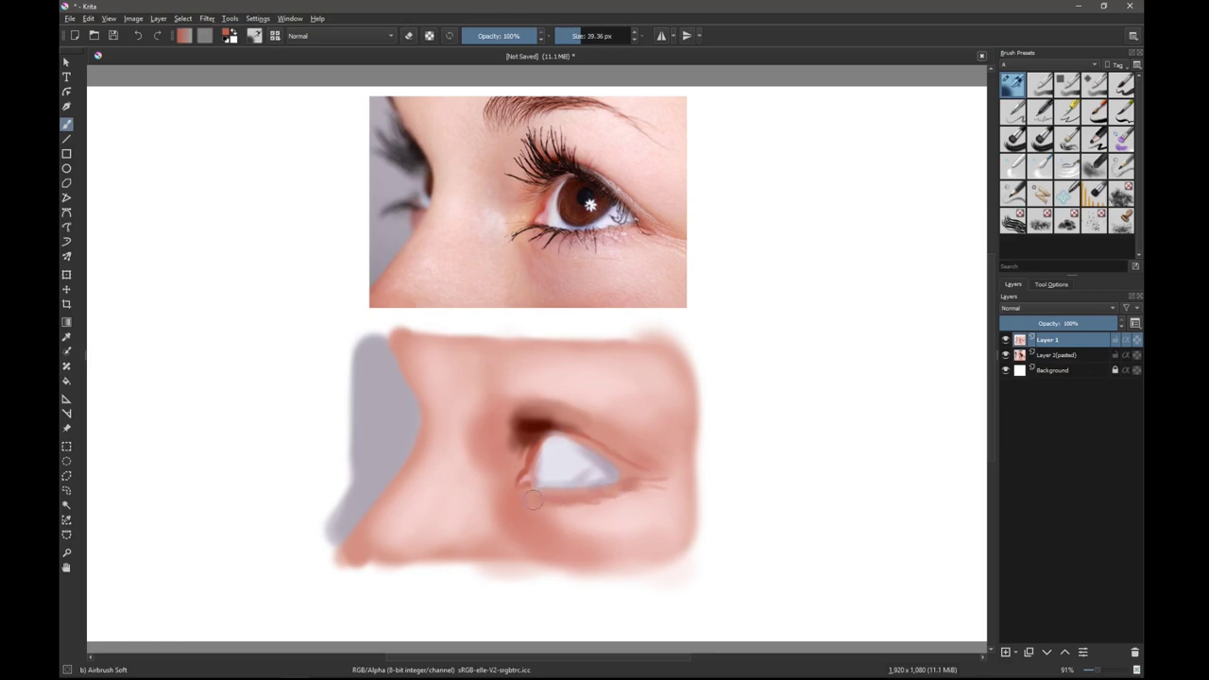
key(bracketleft)
key(bracketleft)
key(bracketleft)
key(bracketright)
Shade the top of the painted eye white with a tone from the reference eye
ctrl+click(603, 472)
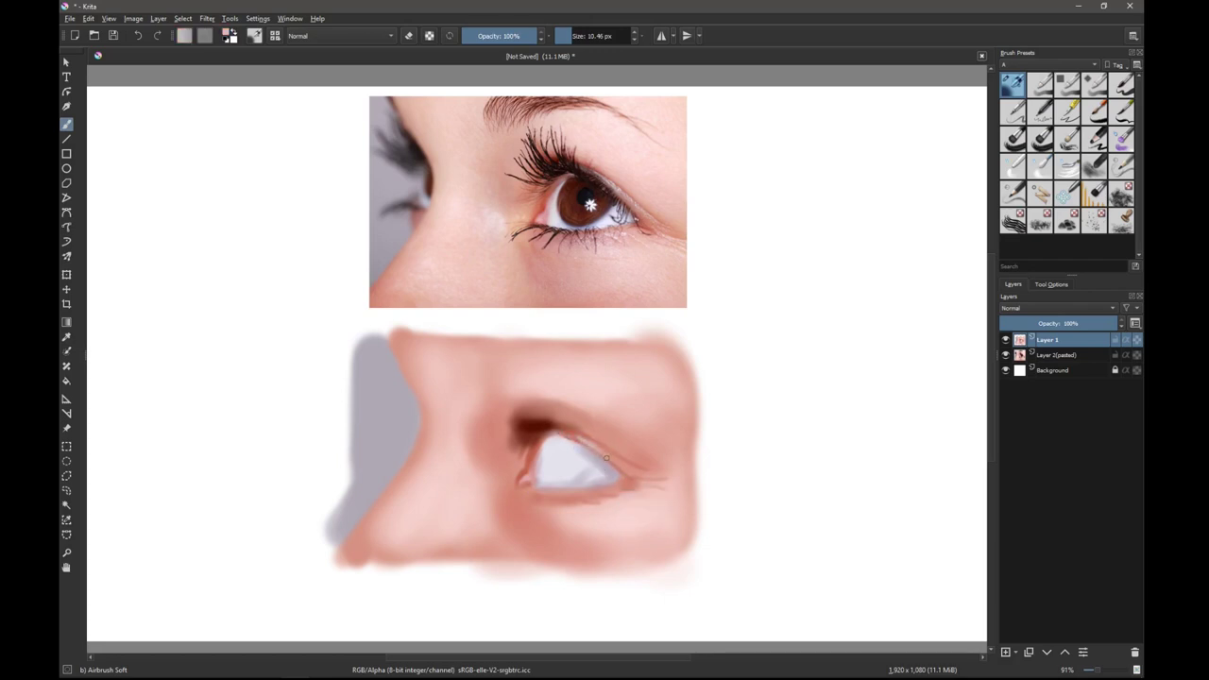
ctrl+click(619, 204)
mouse_move(578, 437)
mouse_down()
mouse_move(591, 444)
mouse_move(579, 443)
mouse_up()
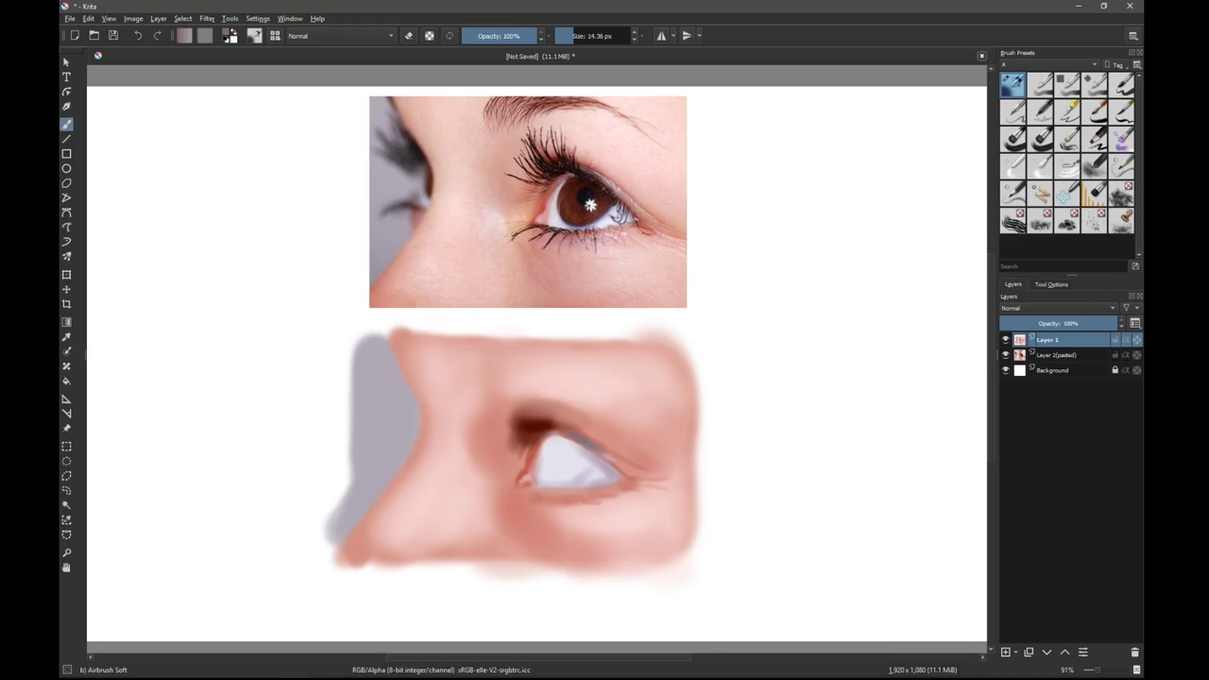
Block in a dark brown iris sampled from the reference eye
ctrl+click(615, 465)
ctrl+click(621, 219)
mouse_move(563, 451)
mouse_down()
mouse_move(556, 444)
mouse_move(551, 461)
mouse_move(557, 444)
mouse_move(552, 478)
mouse_move(562, 482)
mouse_move(599, 453)
mouse_move(571, 472)
mouse_move(559, 448)
mouse_move(589, 457)
mouse_move(563, 472)
mouse_up()
Enlarge the brush and extend the brown iris over its upper-left and upper-right gaps
key(bracketright)
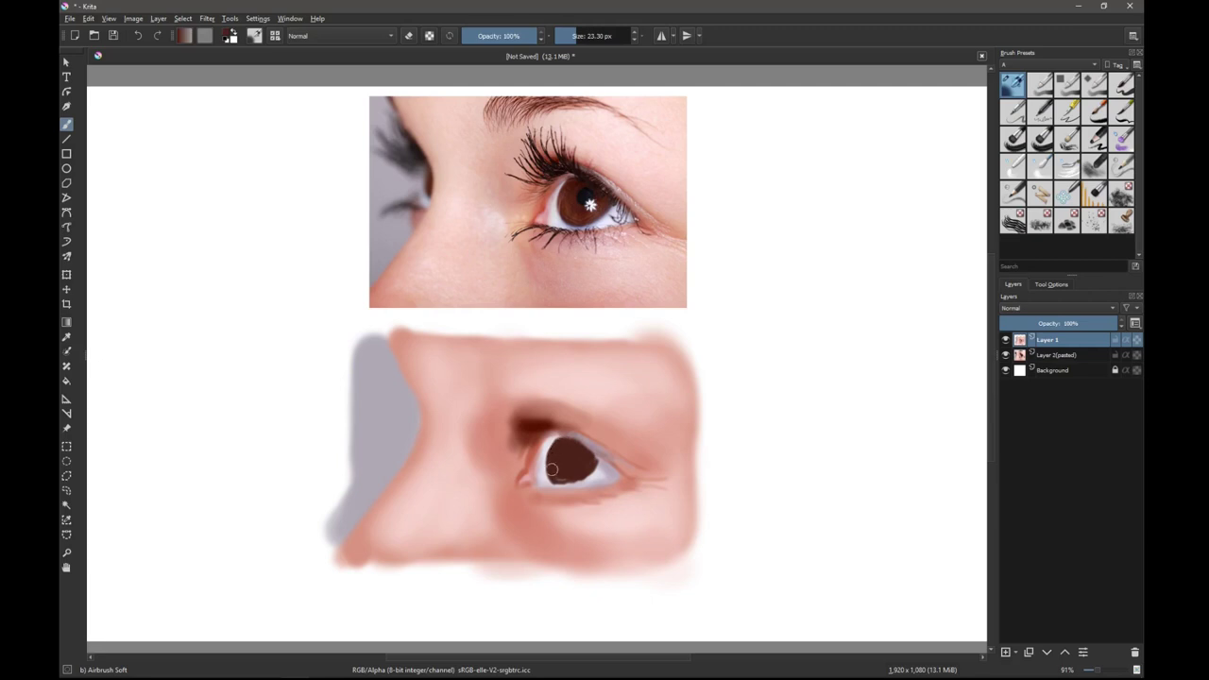
drag(555, 440, 557, 470)
drag(578, 444, 590, 465)
Touch up the iris's lower edge with eye-white grey, then resample the iris colour
ctrl+click(587, 219)
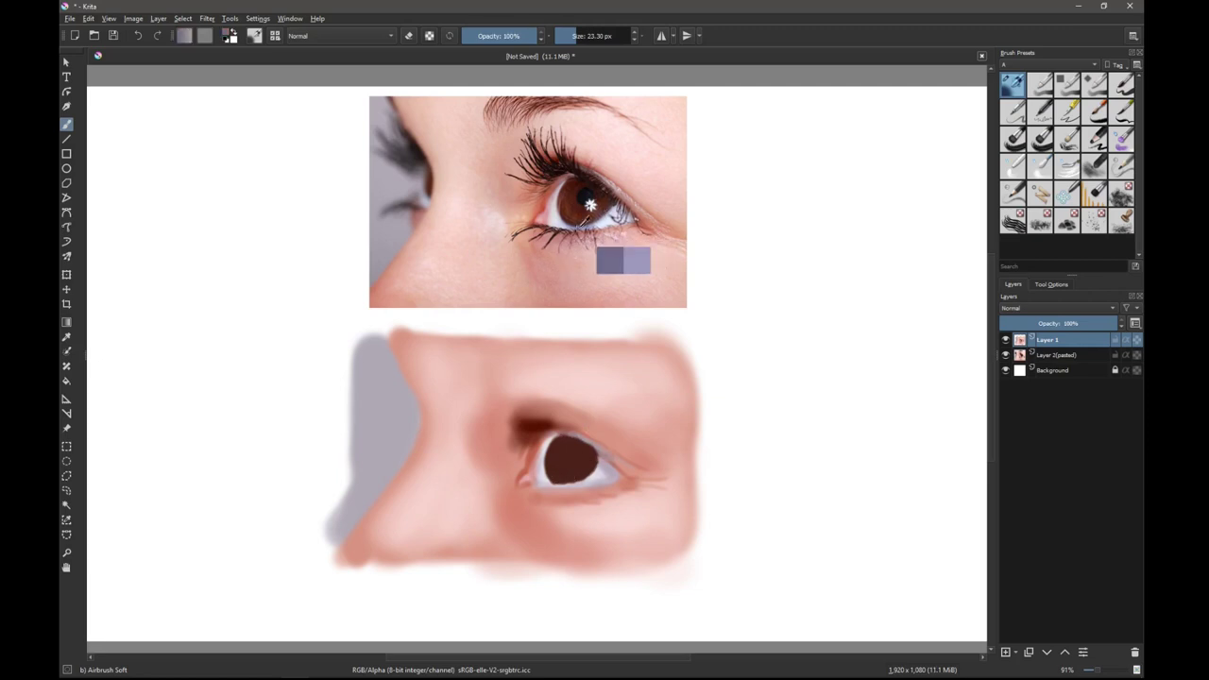
key(bracketleft)
key(bracketleft)
key(bracketleft)
key(bracketleft)
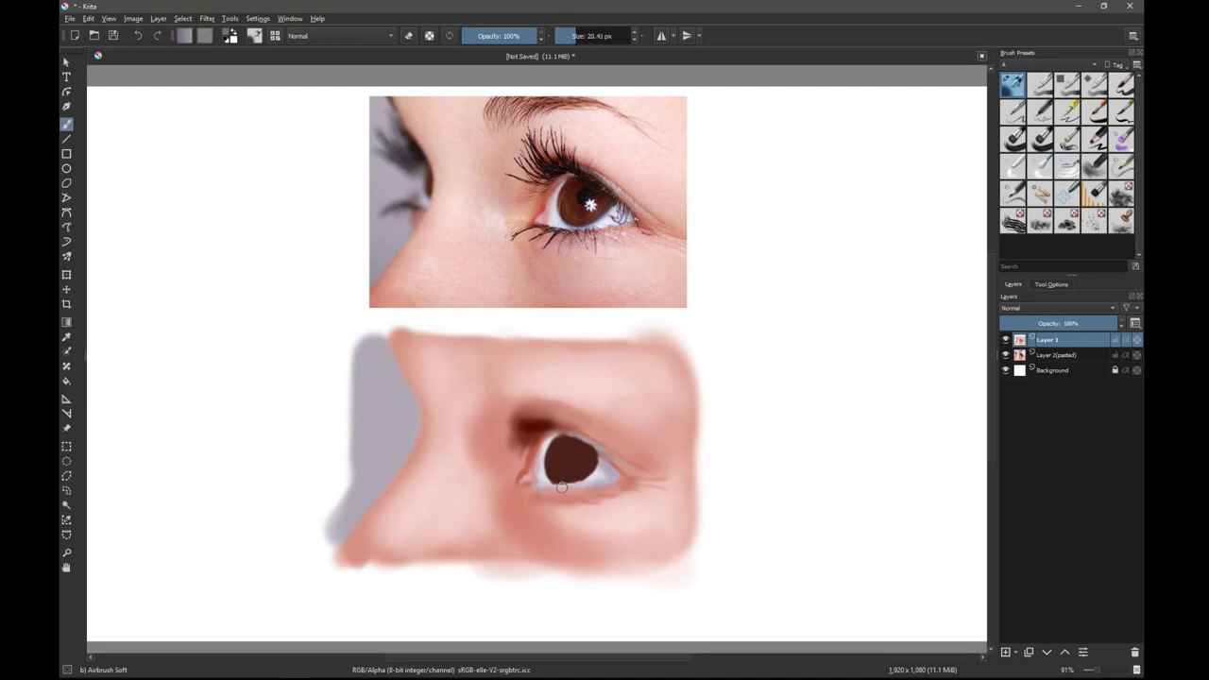
drag(570, 483, 579, 482)
ctrl+click(542, 481)
ctrl+click(563, 480)
ctrl+click(584, 197)
Lighten the sampled iris brown to 145/63/44 and repaint the iris with it
ctrl+click(574, 204)
click(228, 34)
drag(471, 290, 471, 269)
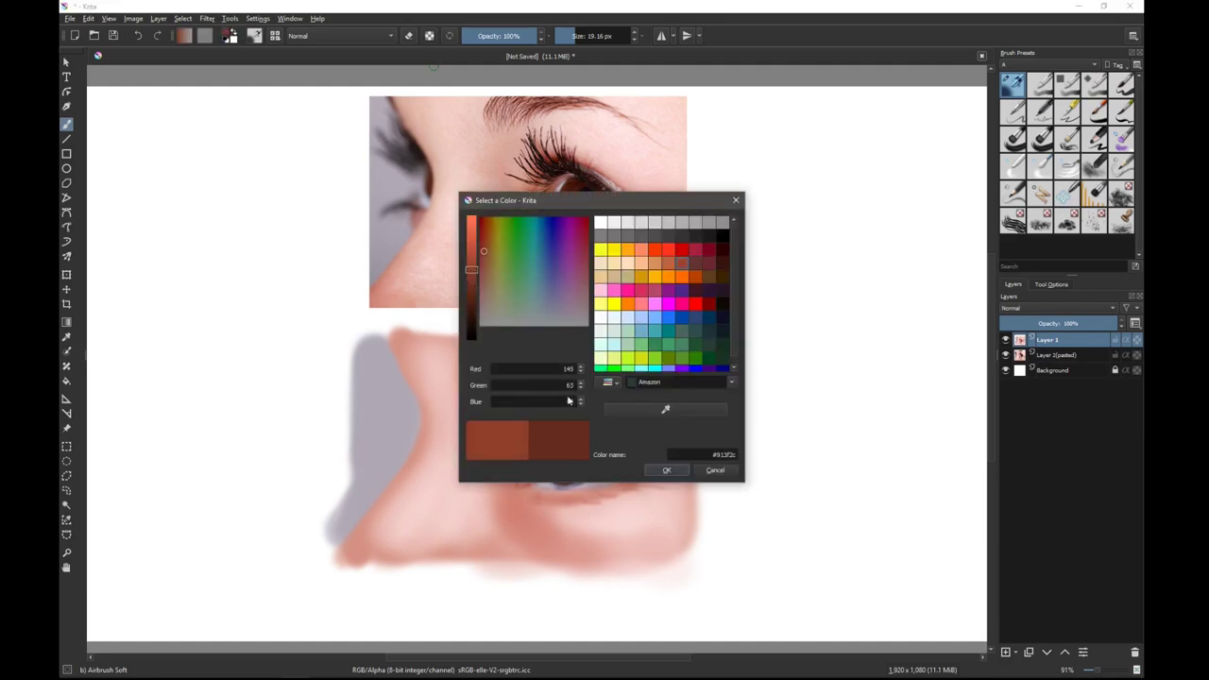
click(664, 469)
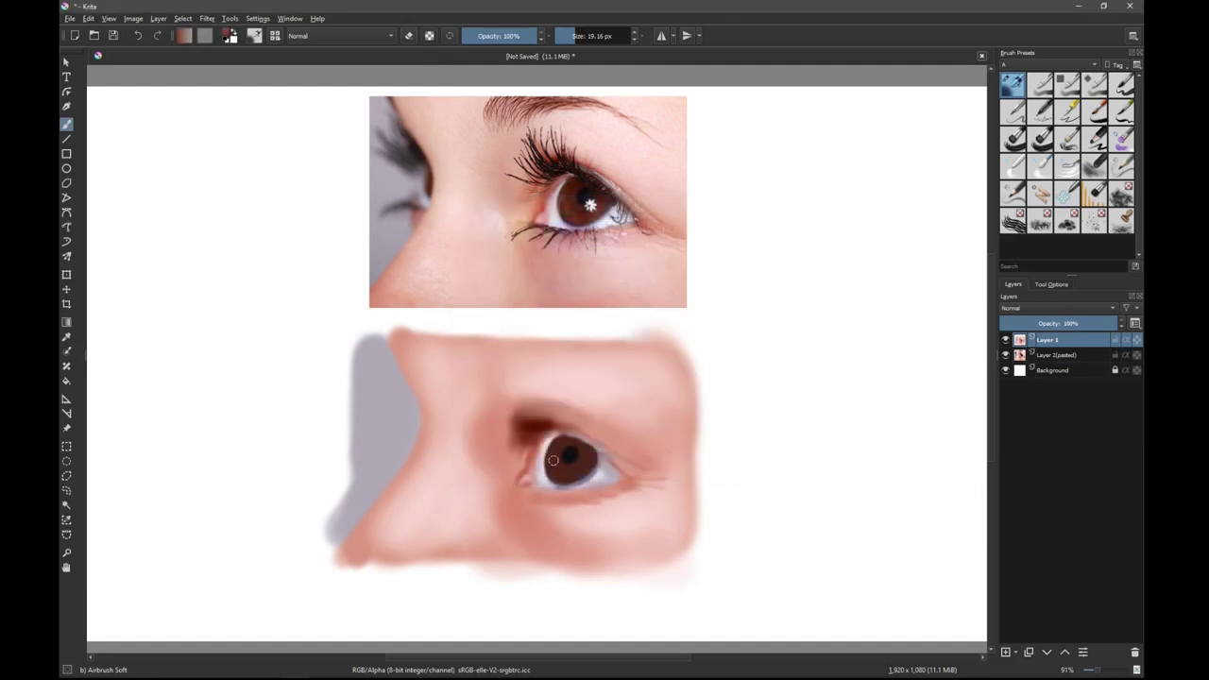
drag(553, 460, 565, 473)
Paint a dark round pupil at the iris centre, then set a 9 px brush at 50% opacity
key(bracketright)
key(bracketleft)
drag(557, 453, 558, 463)
ctrl+click(585, 463)
key(bracketleft)
key(bracketleft)
key(bracketleft)
key(bracketleft)
key(bracketleft)
click(494, 40)
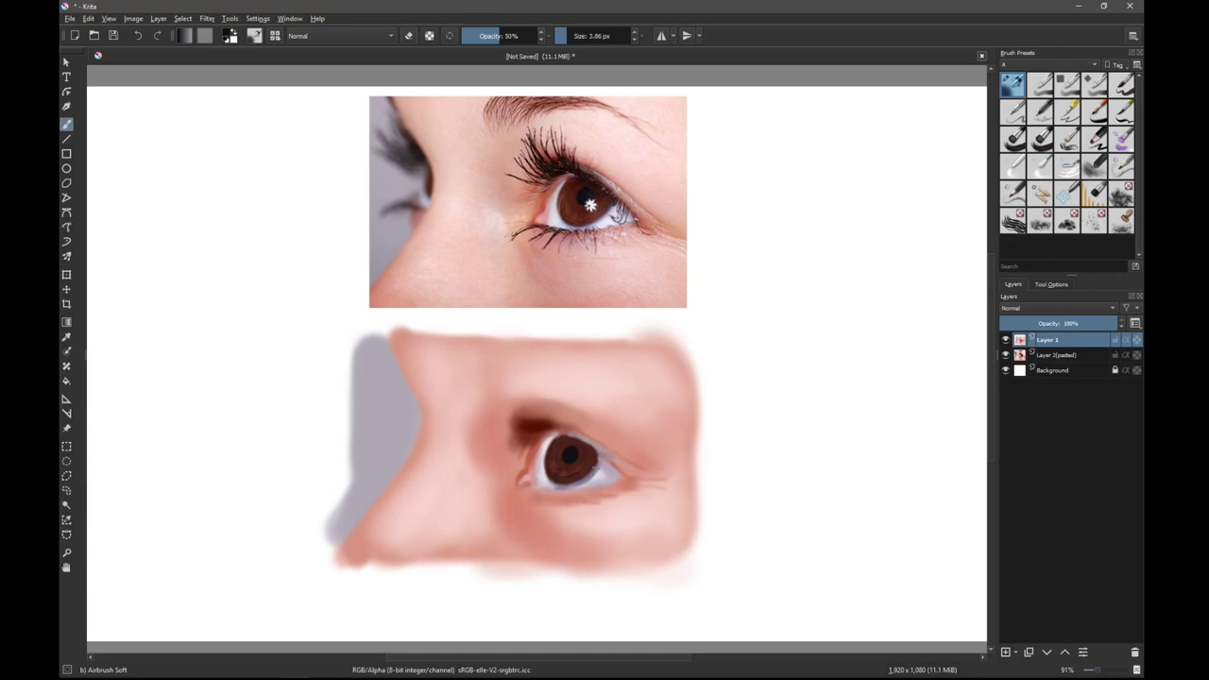
Restore 100% opacity and lighten the eye white's right corner with a pale colour
drag(515, 36, 571, 36)
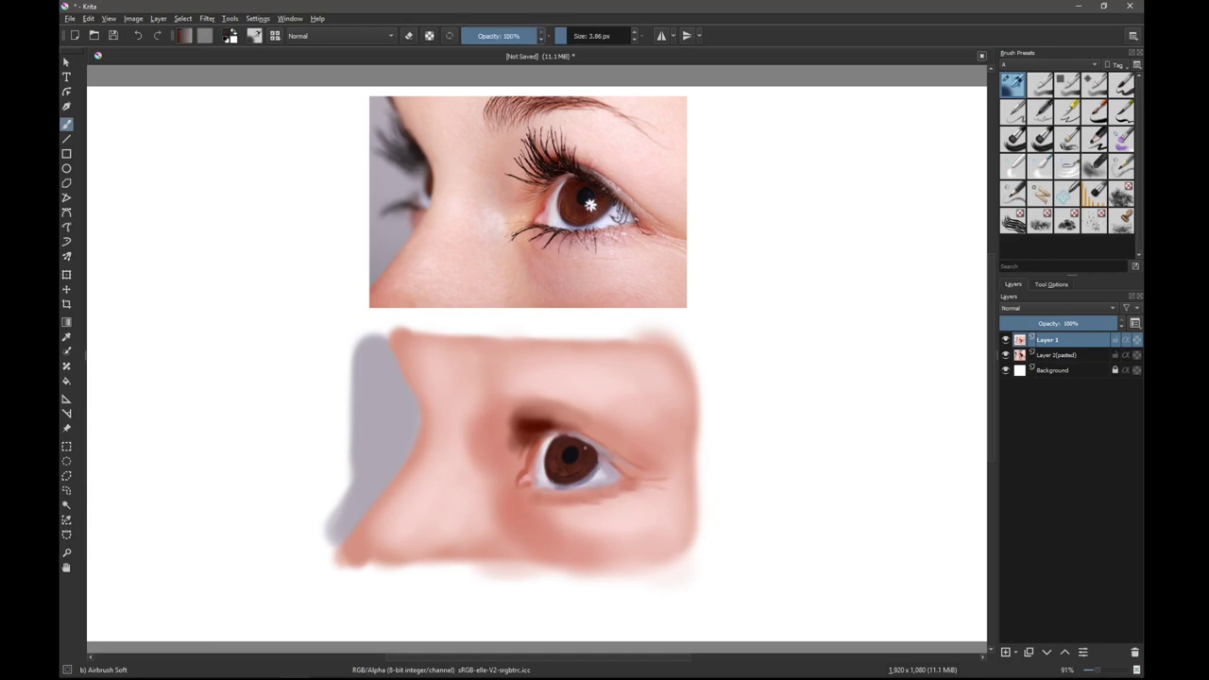
key(bracketright)
ctrl+click(585, 471)
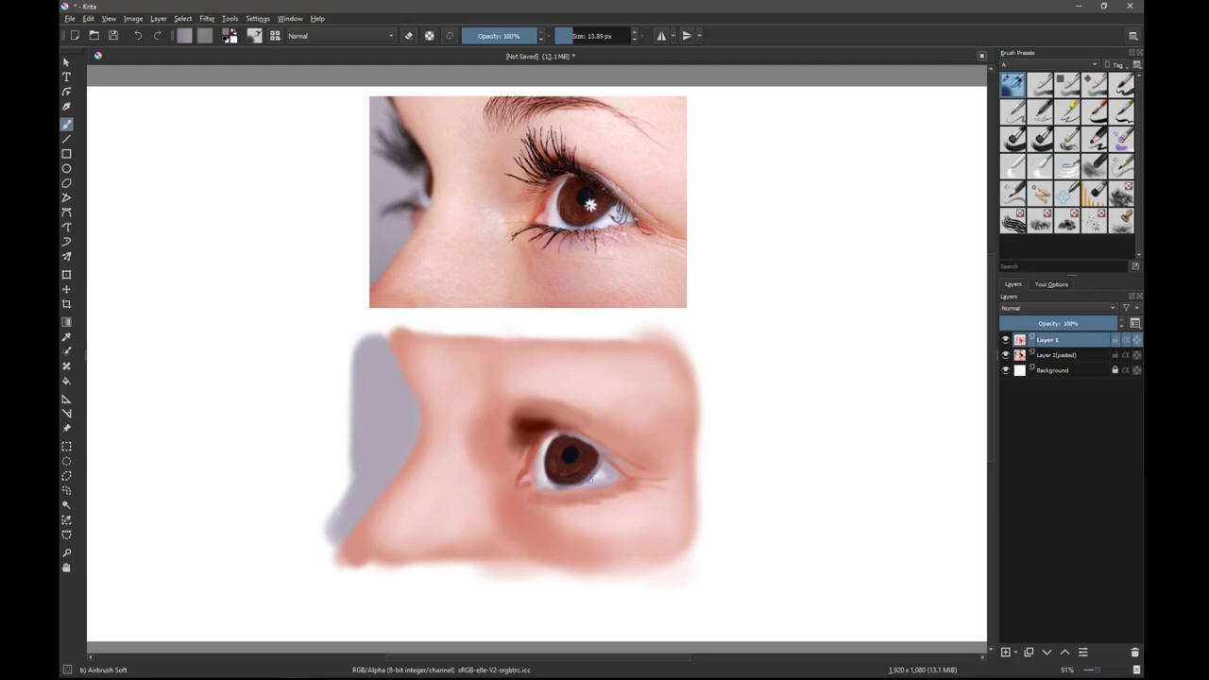
ctrl+click(610, 470)
drag(601, 468, 614, 467)
drag(601, 470, 596, 480)
Sample dark brown from the reference iris and darken the shading along the upper eyelid
ctrl+click(600, 476)
ctrl+click(576, 485)
key(bracketleft)
ctrl+click(594, 459)
ctrl+click(598, 476)
ctrl+click(580, 200)
mouse_move(537, 427)
mouse_down()
mouse_move(589, 444)
mouse_move(571, 439)
mouse_up()
Paint fine dark lashes along the upper lid and outer corner, plus a thin line under the inner corner
key(bracketleft)
key(bracketleft)
key(bracketleft)
key(bracketleft)
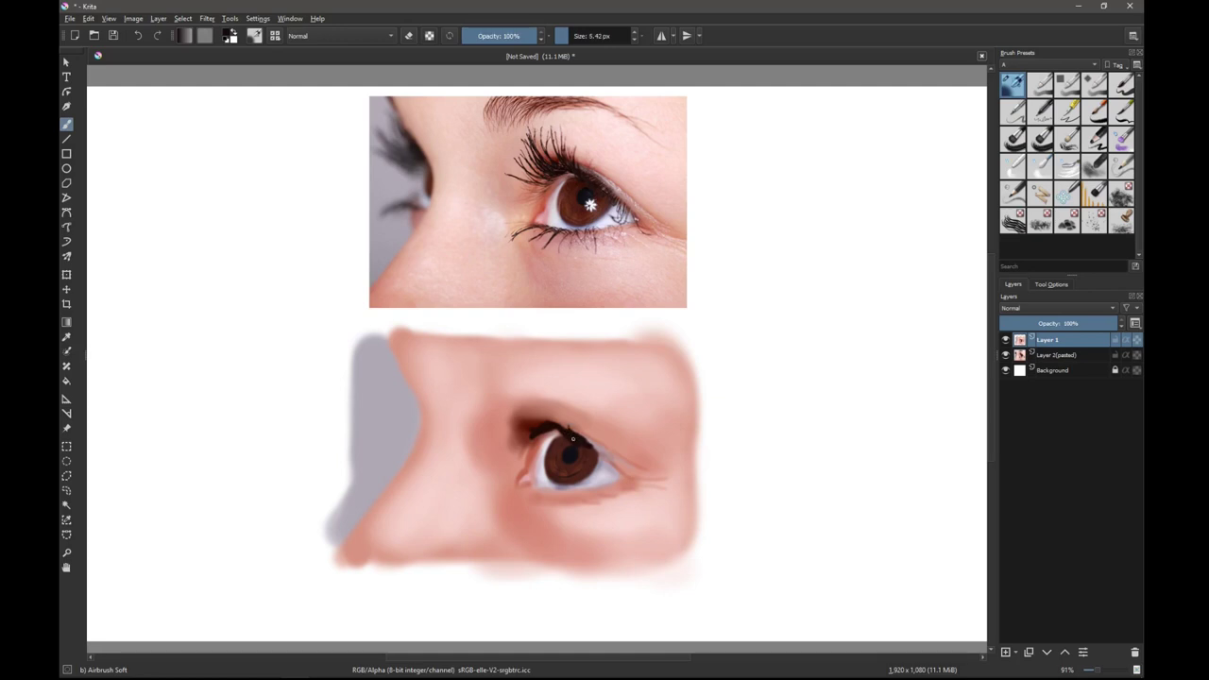
mouse_move(566, 427)
mouse_down()
mouse_move(547, 398)
mouse_move(530, 397)
mouse_move(523, 435)
mouse_move(535, 429)
mouse_move(503, 415)
mouse_move(516, 401)
mouse_up()
key(ctrl+z)
key(ctrl+z)
mouse_move(525, 422)
mouse_down()
mouse_move(538, 412)
mouse_move(521, 402)
mouse_move(542, 402)
mouse_up()
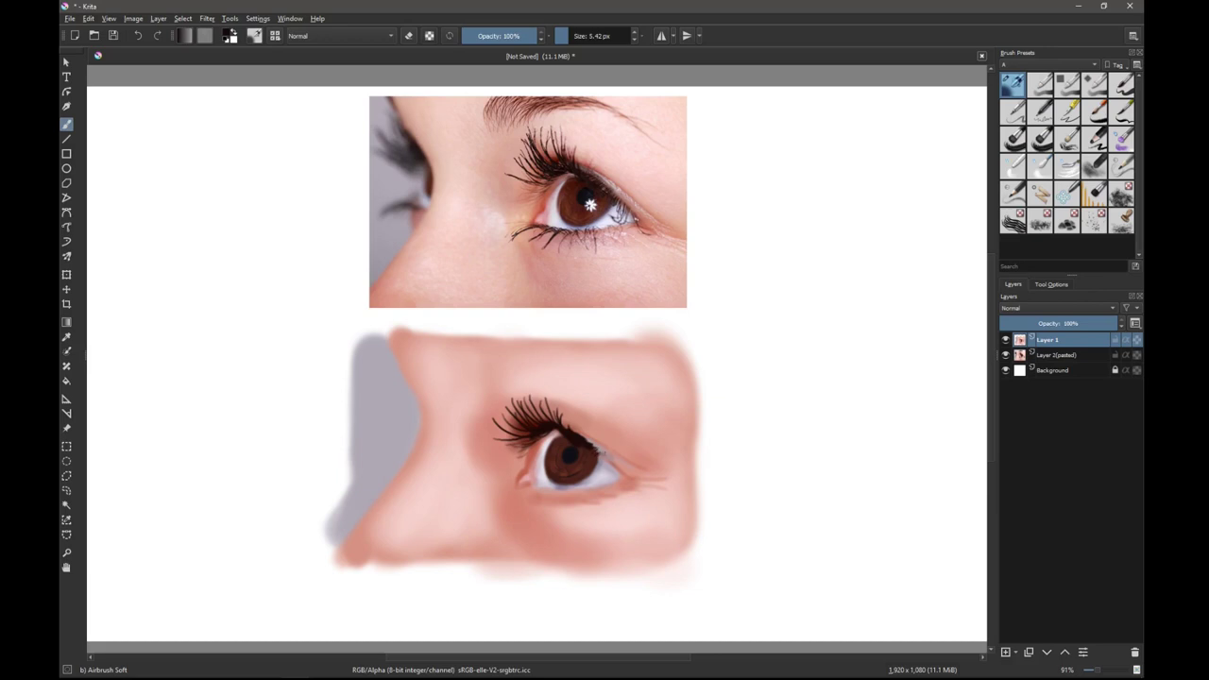
drag(600, 456, 611, 475)
drag(605, 472, 629, 482)
mouse_move(531, 482)
mouse_down()
mouse_move(494, 489)
mouse_move(532, 497)
mouse_move(536, 511)
mouse_move(545, 497)
mouse_move(576, 511)
mouse_move(588, 502)
mouse_up()
Add short lower lashes toward the outer corner and shade the eyelid crease with reference skin tone
drag(598, 489, 569, 497)
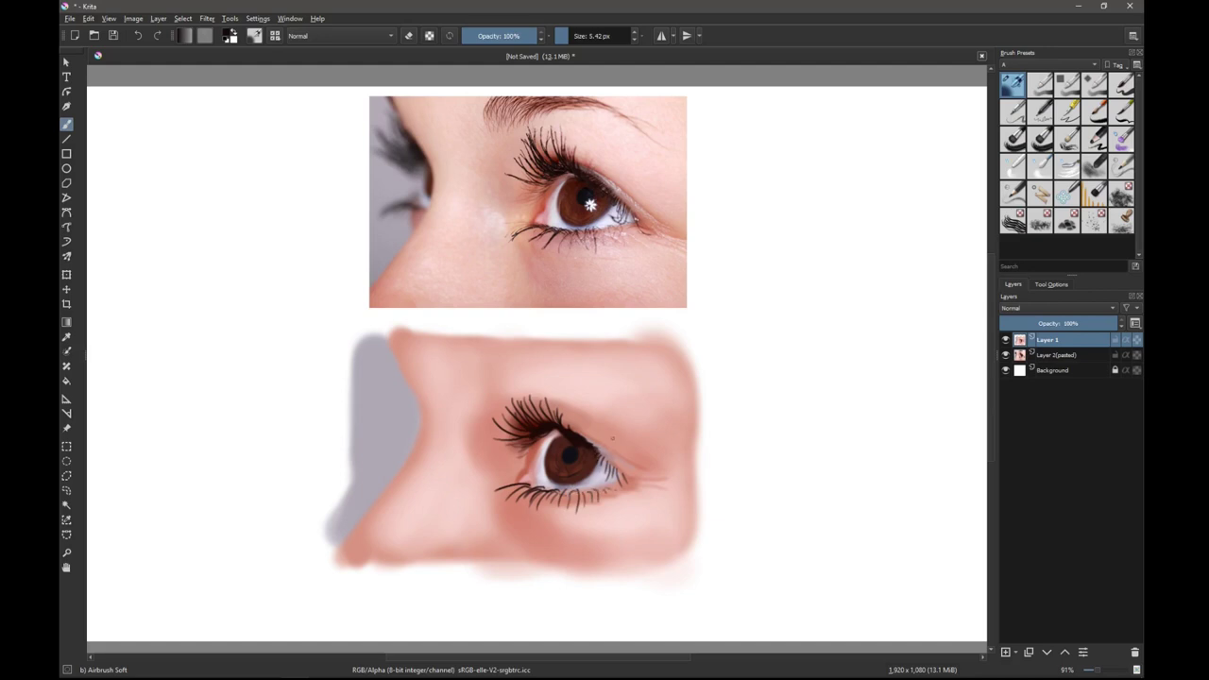
ctrl+click(656, 474)
drag(655, 474, 680, 474)
ctrl+click(610, 162)
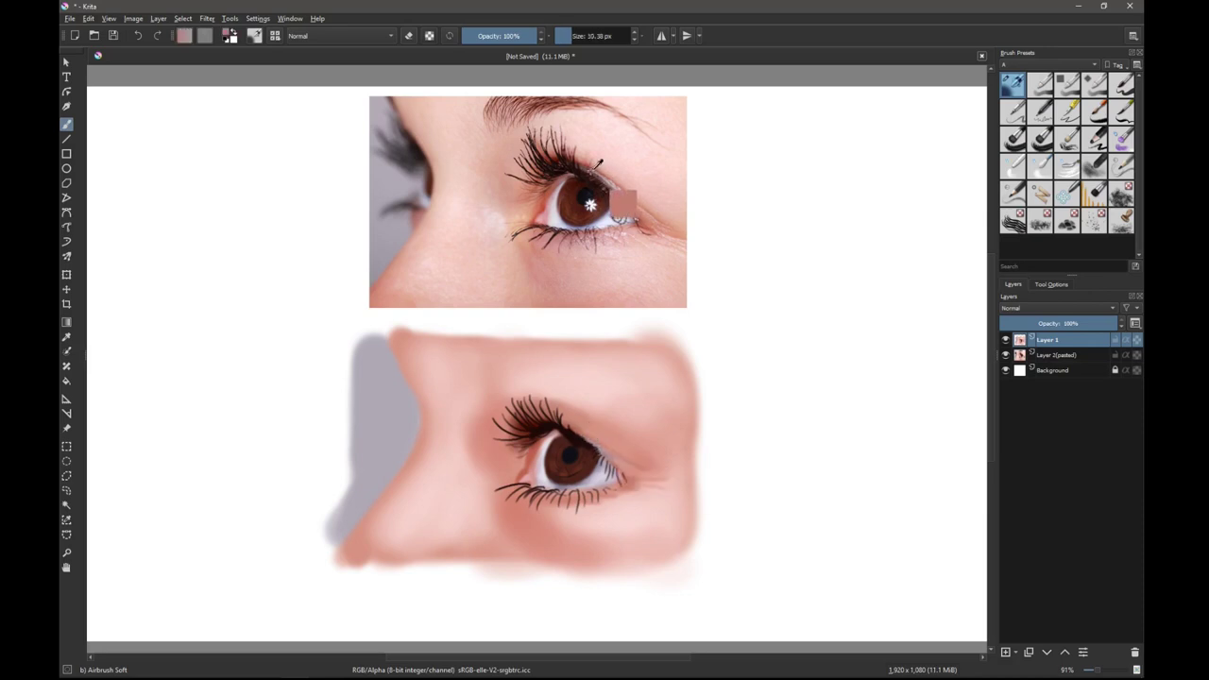
ctrl+click(599, 163)
drag(578, 434, 586, 436)
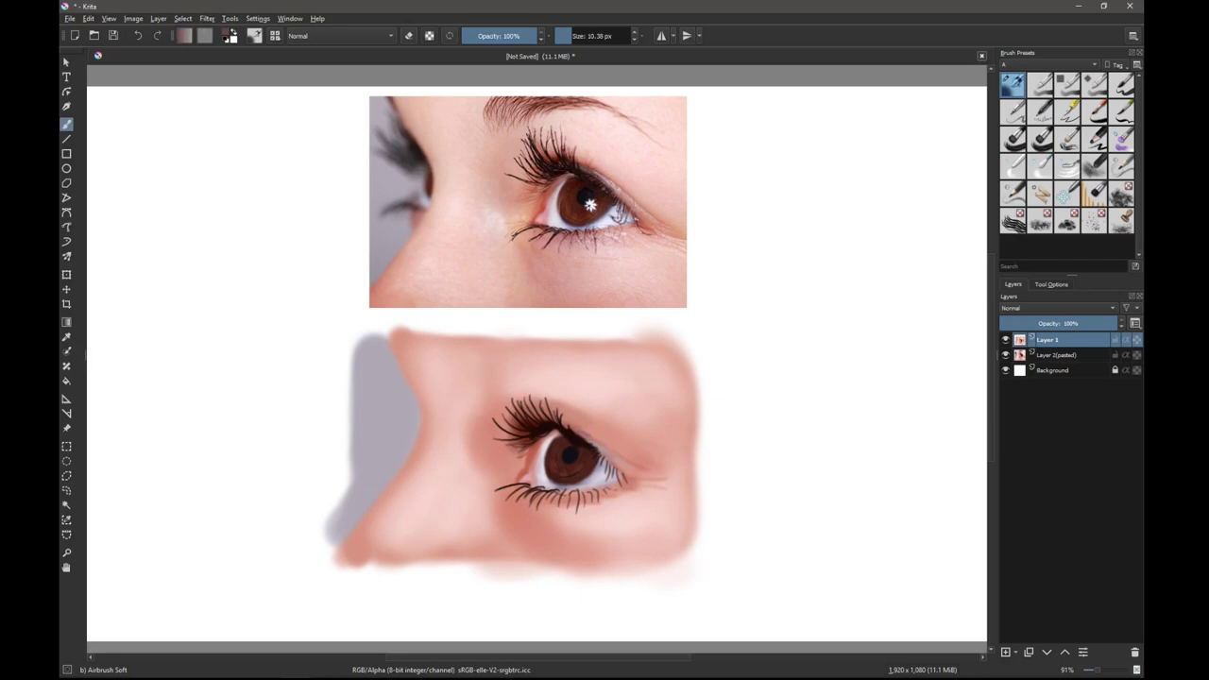
Darken the top edge of the iris with a reddish-brown, then resample iris colours at about 24 px
key(bracketright)
ctrl+click(546, 440)
ctrl+click(557, 441)
key(bracketleft)
key(bracketleft)
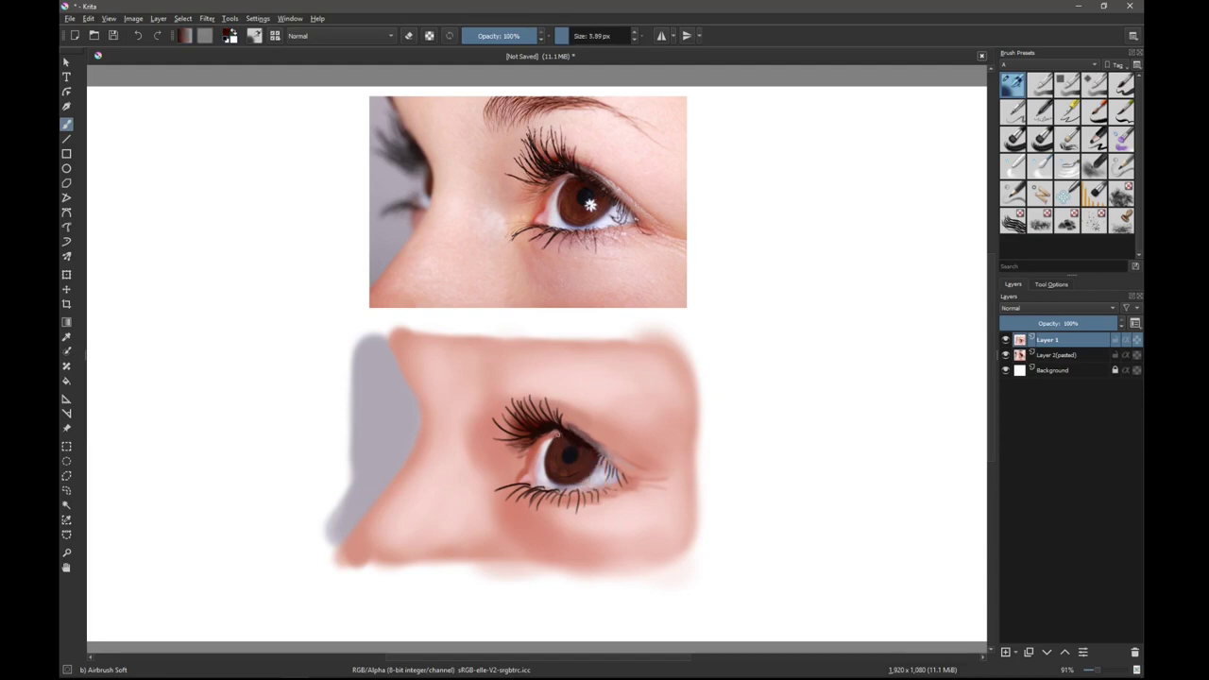
click(559, 434)
drag(559, 434, 554, 436)
drag(547, 451, 548, 203)
key(bracketright)
key(bracketright)
mouse_move(516, 464)
mouse_down()
mouse_move(543, 464)
mouse_move(511, 469)
mouse_up()
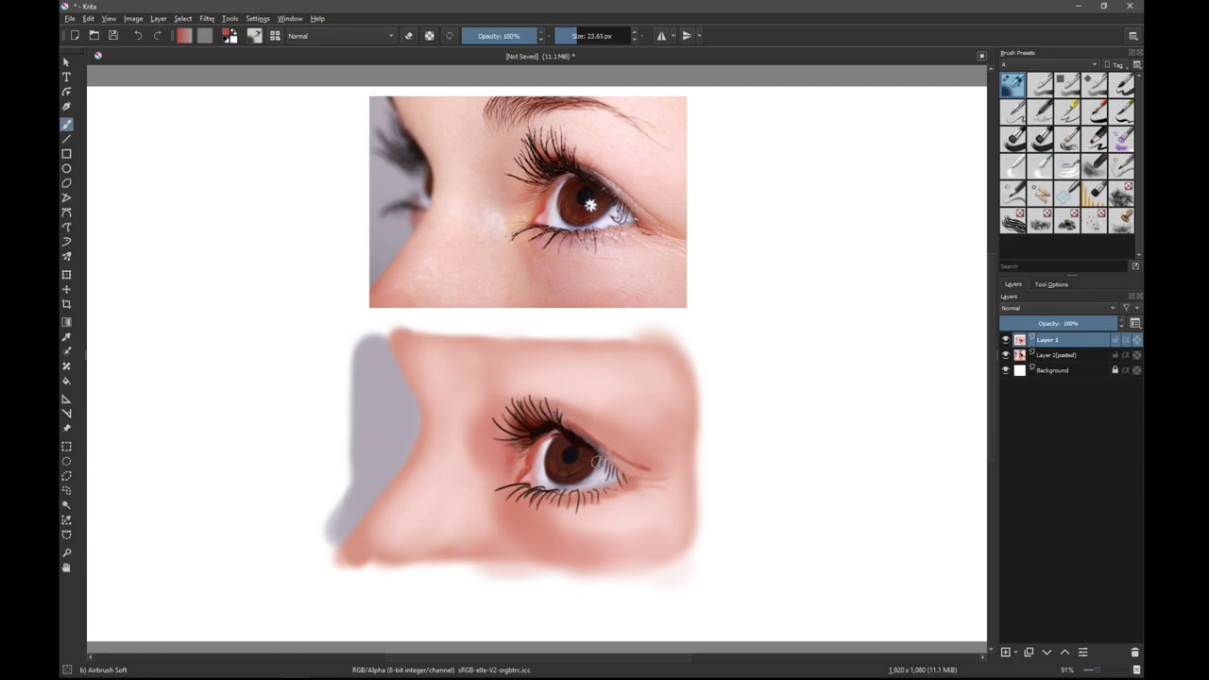
Paint a white star-shaped catchlight in the pupil with a soft 23 px white glow
ctrl+click(612, 342)
key(bracketleft)
key(bracketleft)
key(bracketleft)
key(bracketright)
click(573, 459)
key(bracketleft)
key(bracketleft)
key(bracketleft)
drag(576, 454, 582, 467)
key(bracketright)
key(bracketright)
key(bracketright)
drag(574, 461, 578, 460)
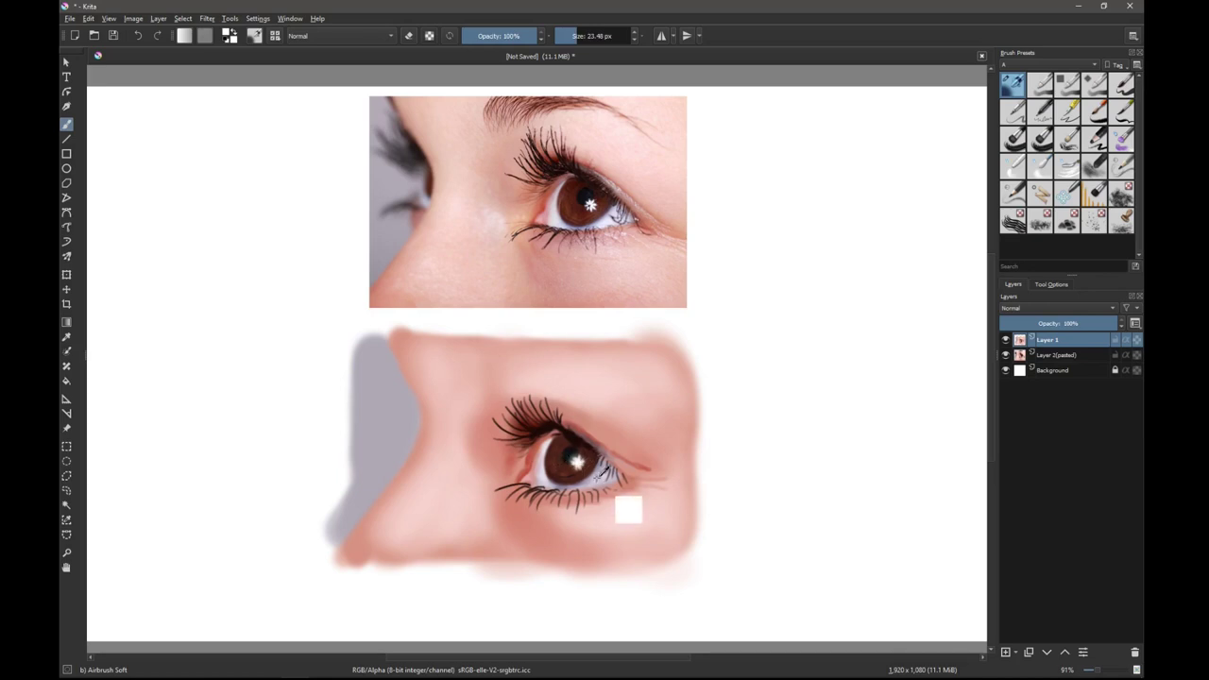
Darken the top of the iris with a dark eyelid colour and add an extra upper eyelash
ctrl+click(626, 506)
key(bracketleft)
key(bracketleft)
key(bracketleft)
key(bracketleft)
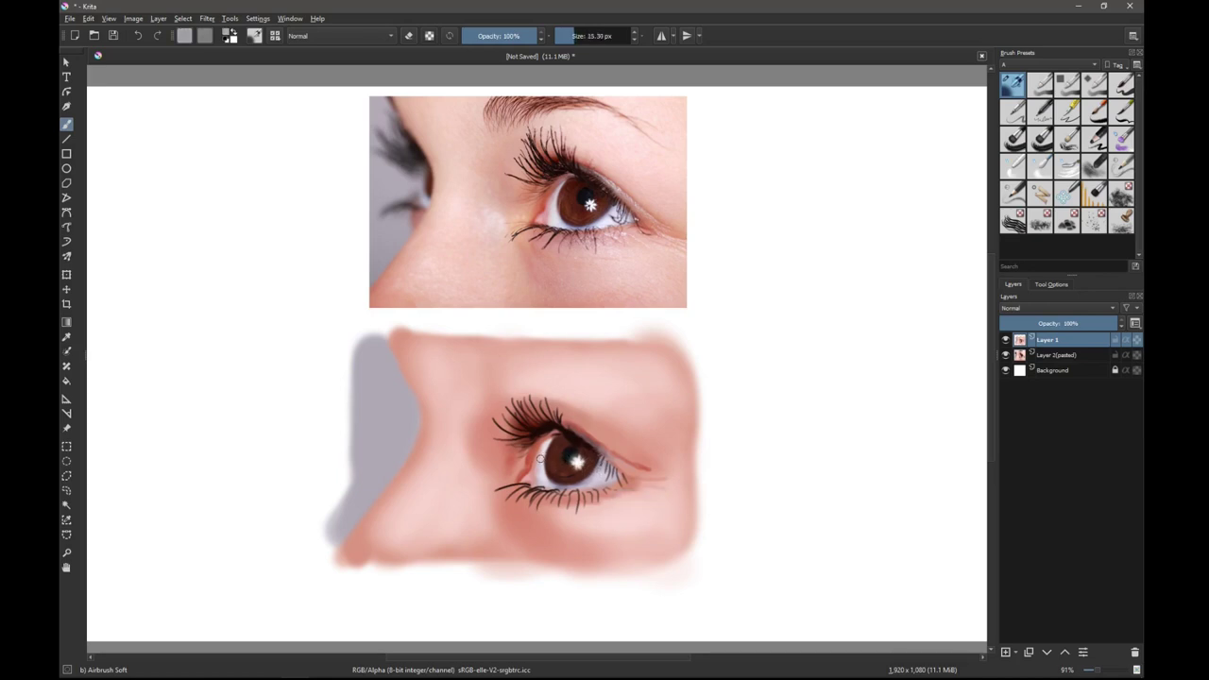
key(bracketleft)
key(bracketleft)
key(d)
ctrl+click(560, 422)
ctrl+click(560, 421)
ctrl+click(554, 427)
ctrl+click(566, 439)
key(bracketleft)
key(bracketleft)
drag(565, 420, 571, 431)
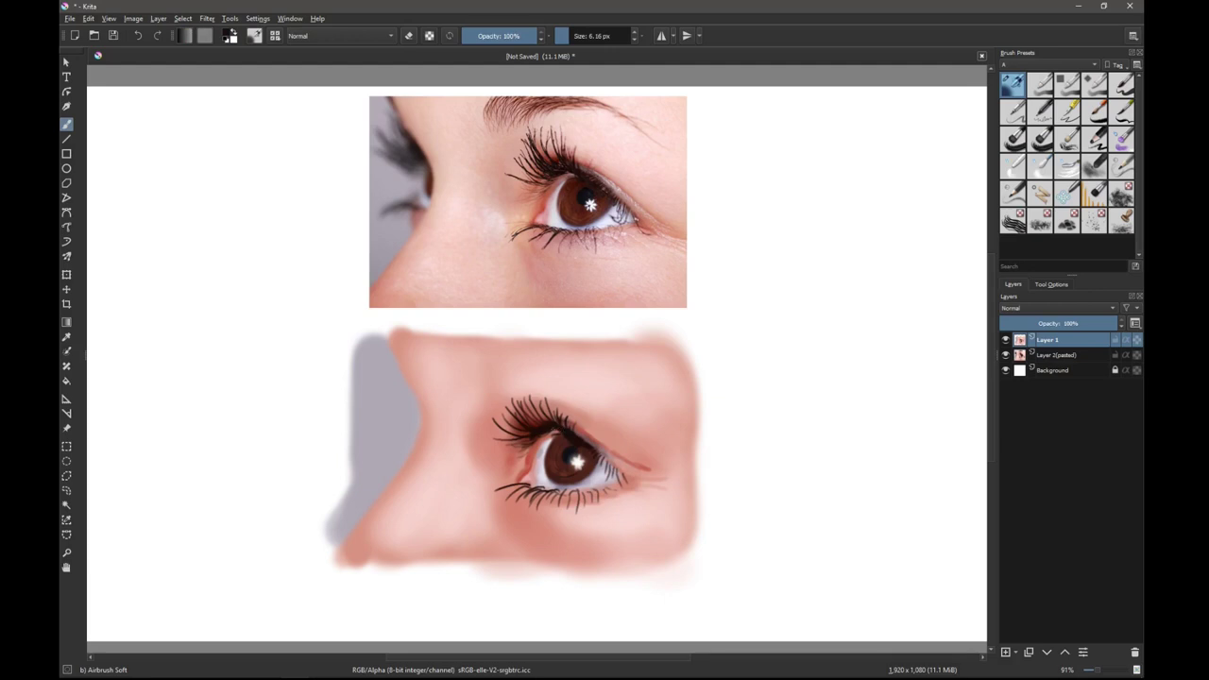
drag(543, 422, 538, 390)
Shade and darken the nostril edge with dark brown sampled from the reference photo
ctrl+click(430, 193)
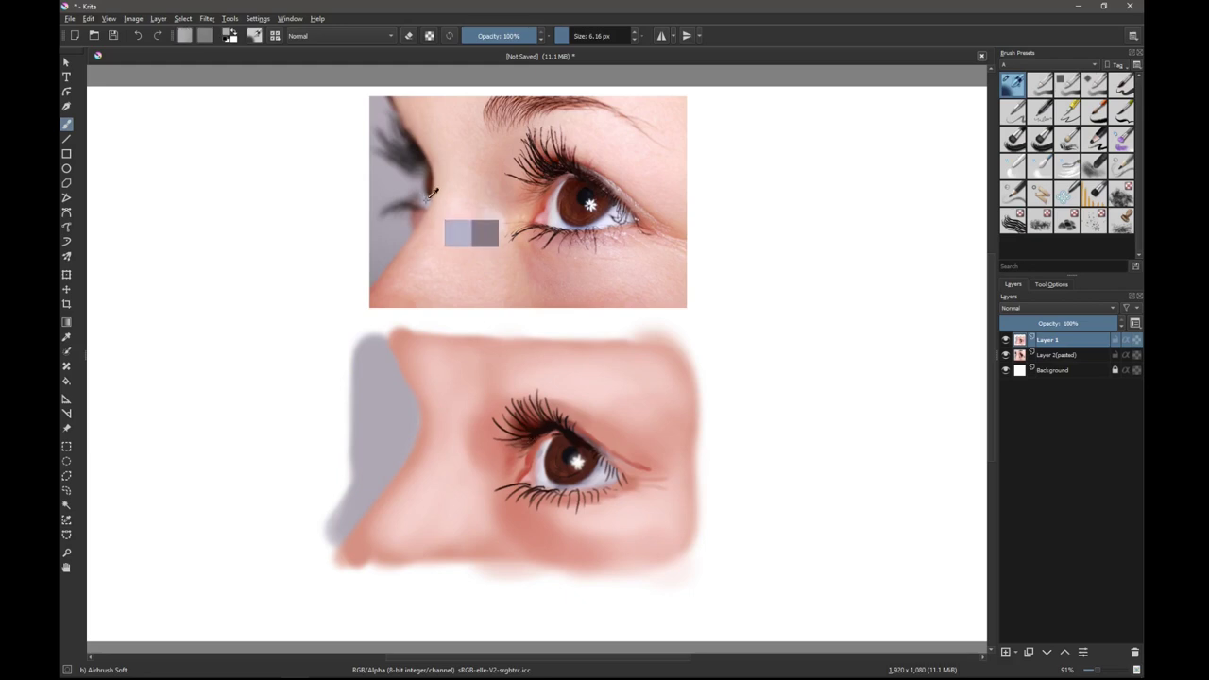
shift+drag(410, 425, 408, 441)
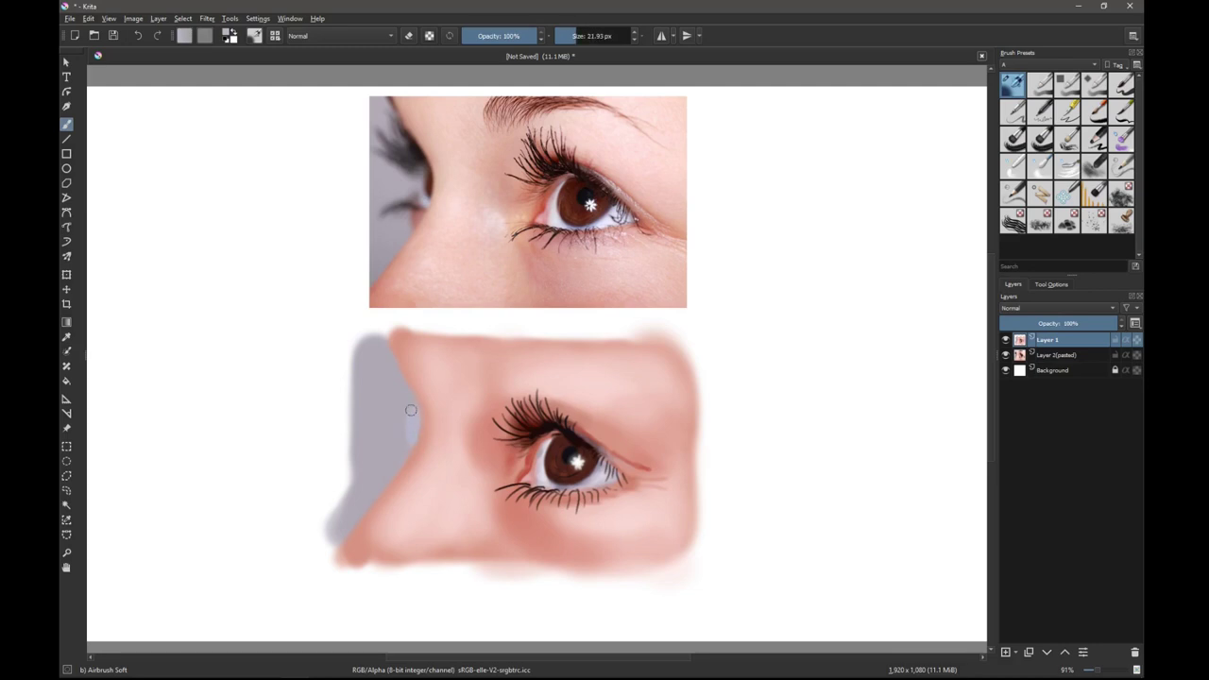
ctrl+click(436, 184)
drag(423, 421, 417, 414)
ctrl+click(419, 149)
drag(417, 423, 417, 429)
drag(412, 393, 389, 344)
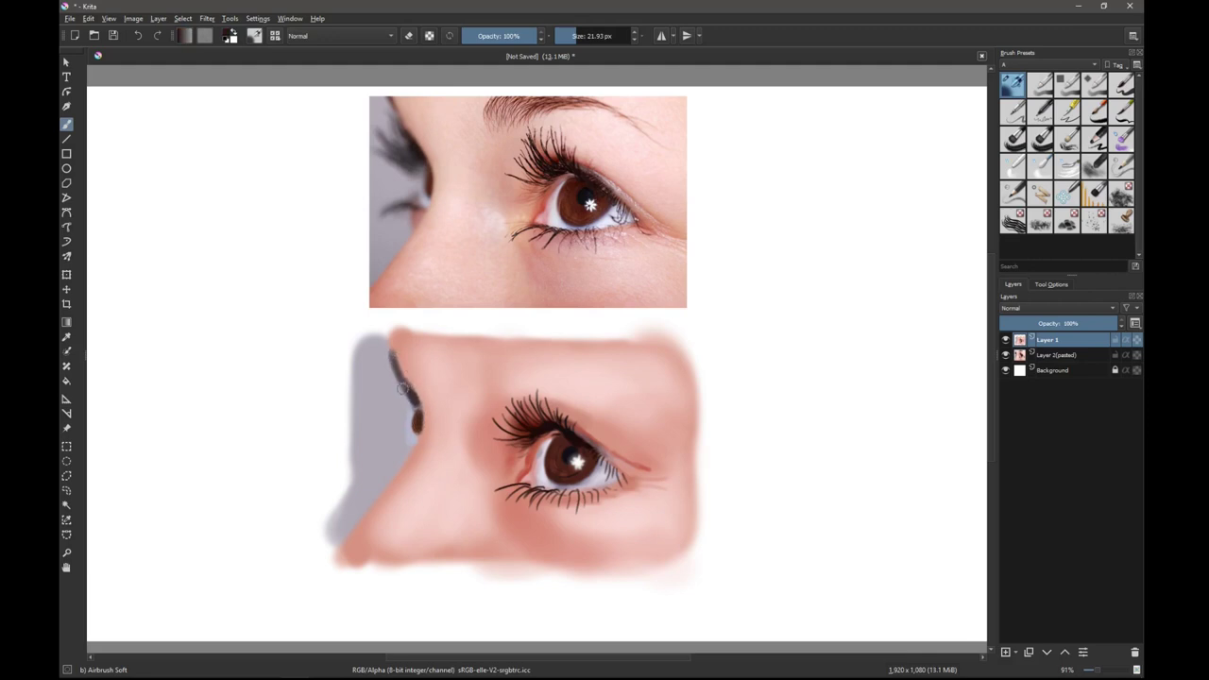
key(ctrl+z)
Paint short dark strokes along the nose edge, then the far eye's lashes and inner corner
key(bracketleft)
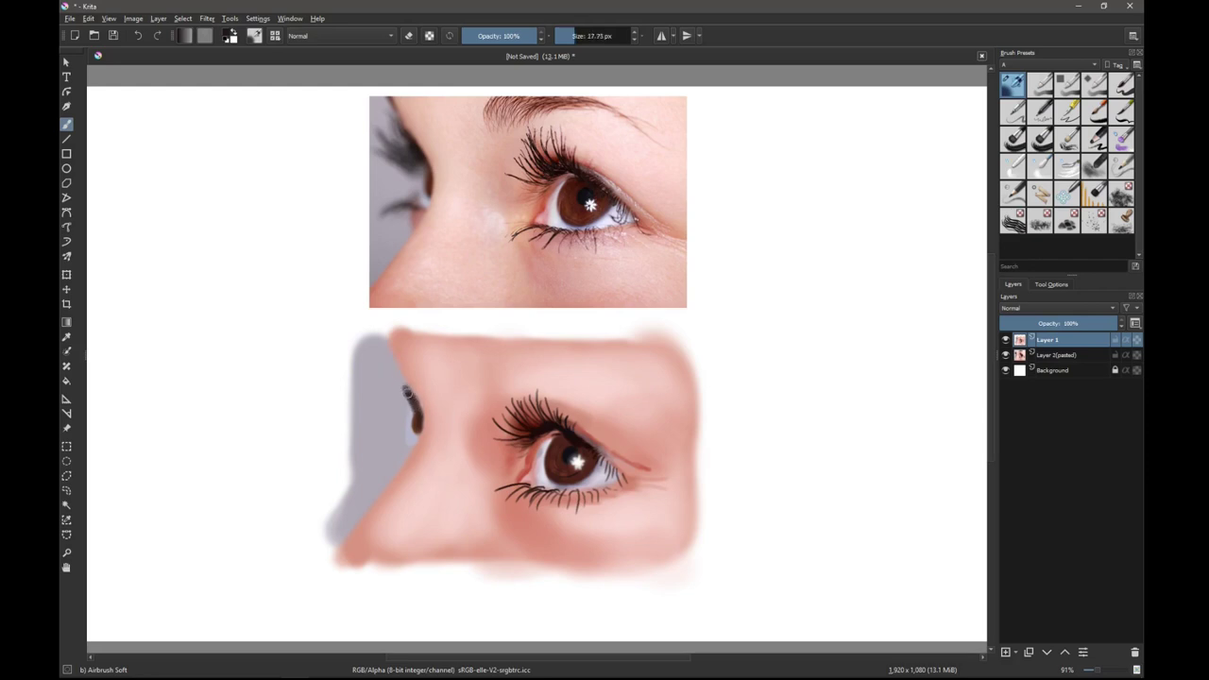
drag(409, 391, 387, 367)
key(bracketleft)
mouse_move(399, 387)
mouse_down()
mouse_move(375, 360)
mouse_move(385, 388)
mouse_up()
key(bracketright)
key(bracketright)
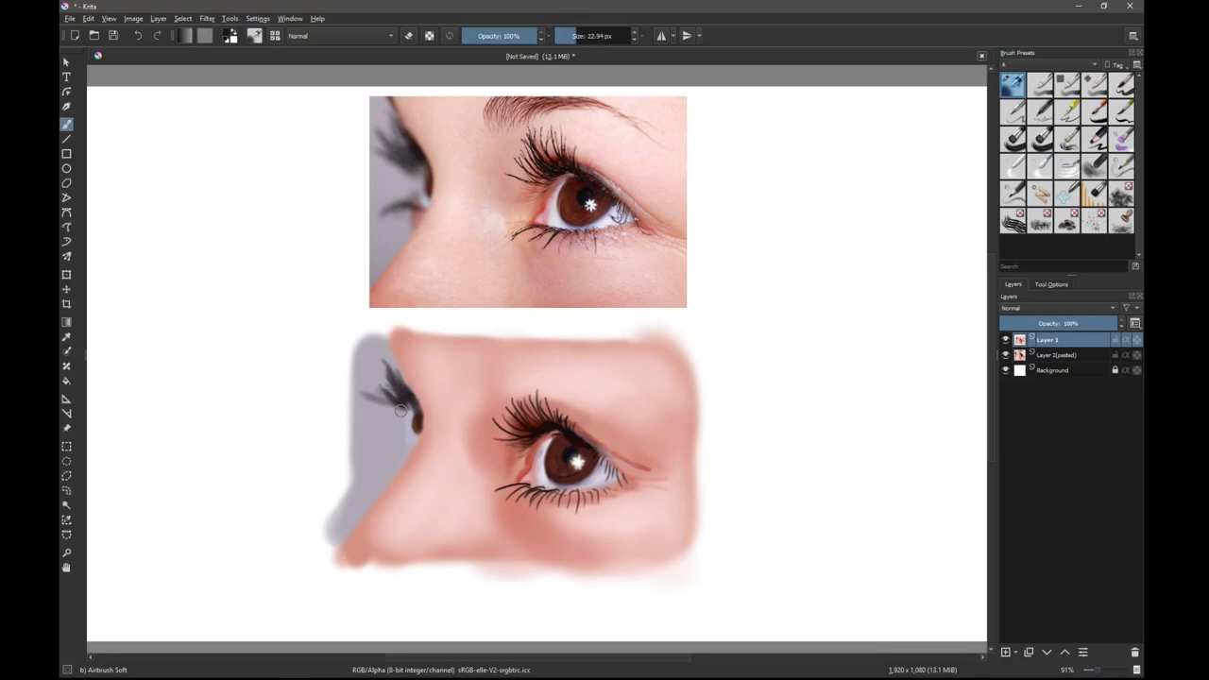
drag(408, 412, 361, 391)
drag(386, 459, 408, 438)
Shade a reddish pink tone around the nostril using sampled skin pinks
ctrl+click(447, 248)
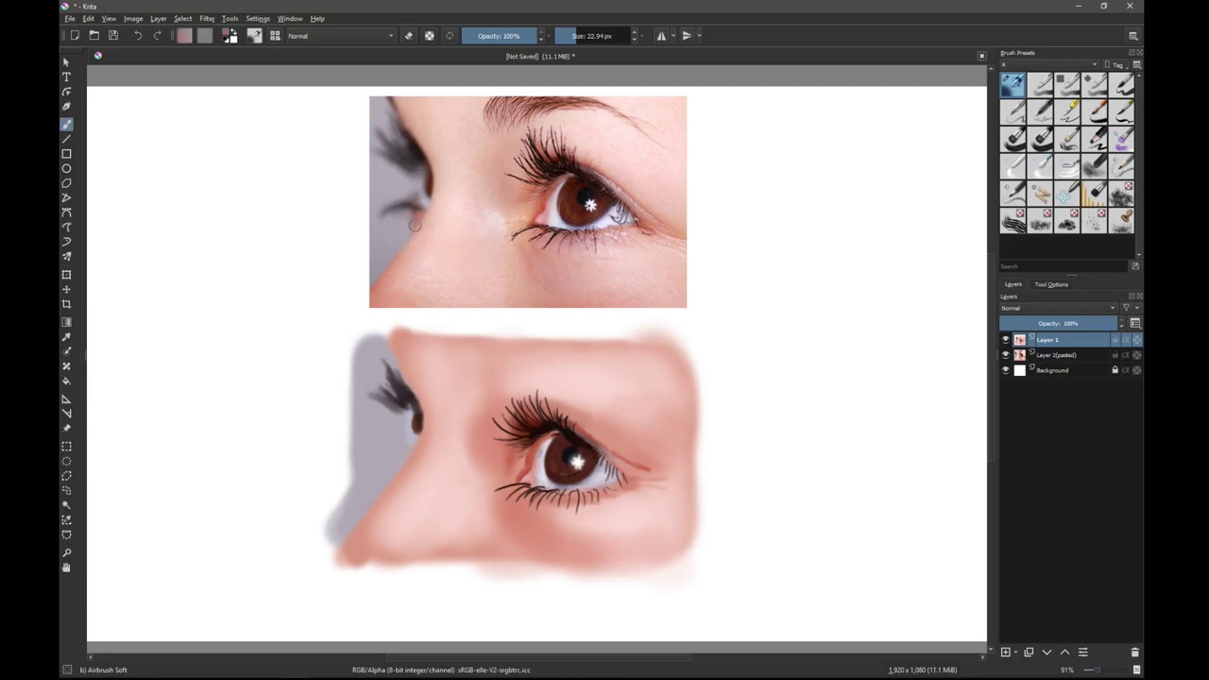
ctrl+click(406, 450)
ctrl+click(406, 450)
ctrl+click(405, 397)
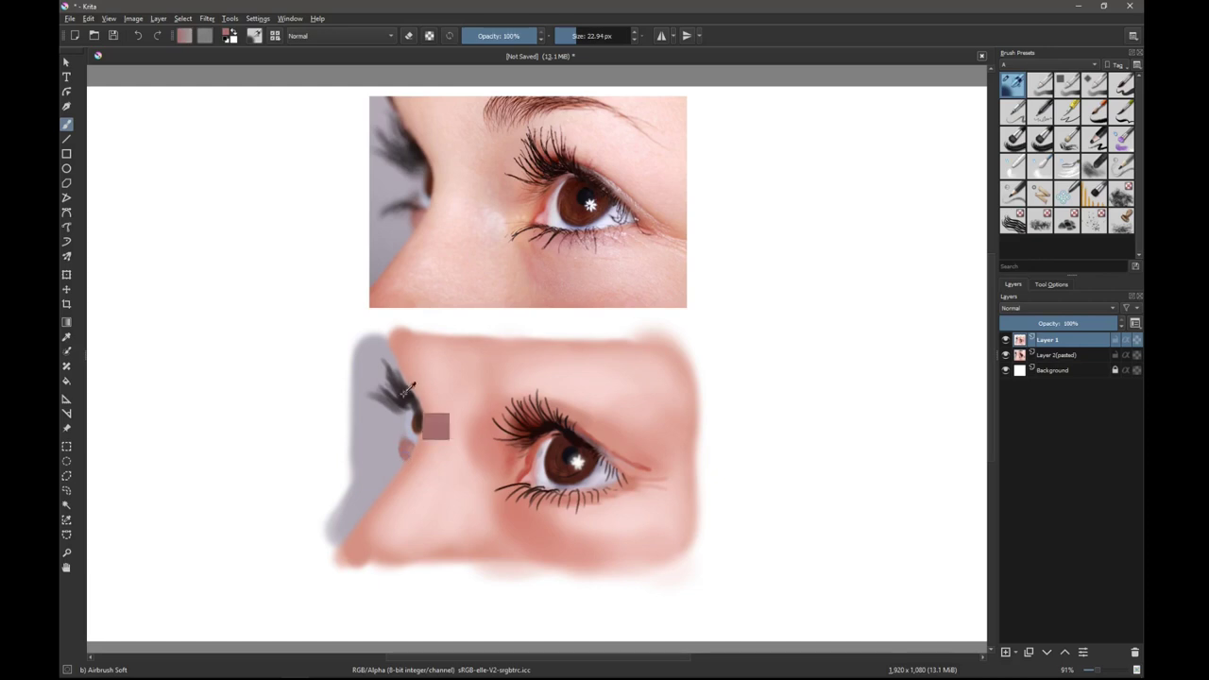
key(bracketleft)
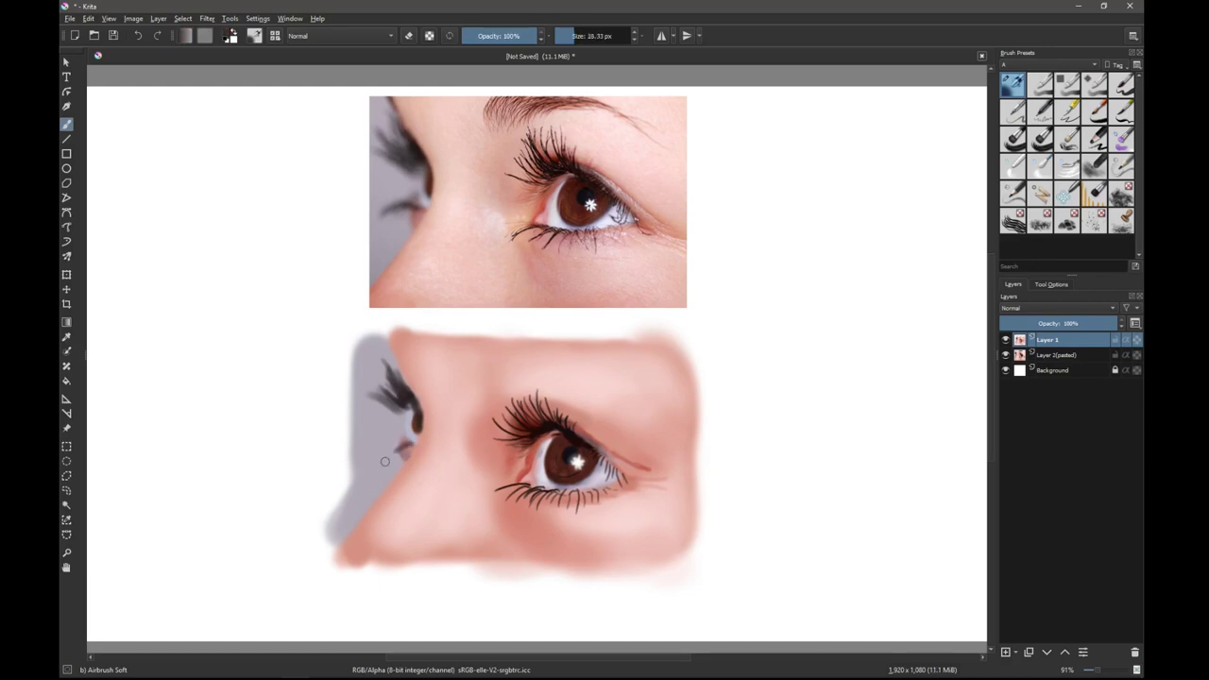
mouse_move(414, 444)
mouse_down()
mouse_move(388, 452)
mouse_move(400, 444)
mouse_up()
Sample near-black from the lashes and set the brush to about 23 px
ctrl+click(398, 431)
drag(397, 430, 416, 430)
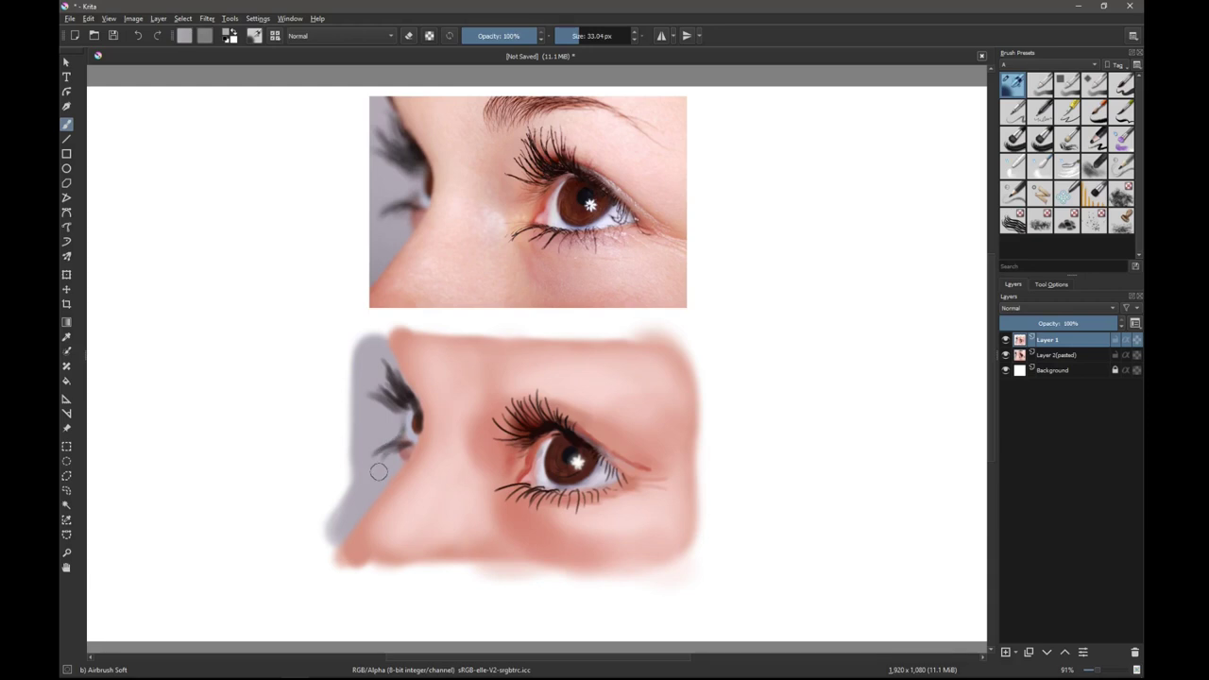
ctrl+click(394, 404)
ctrl+click(397, 391)
ctrl+click(573, 446)
key(bracketleft)
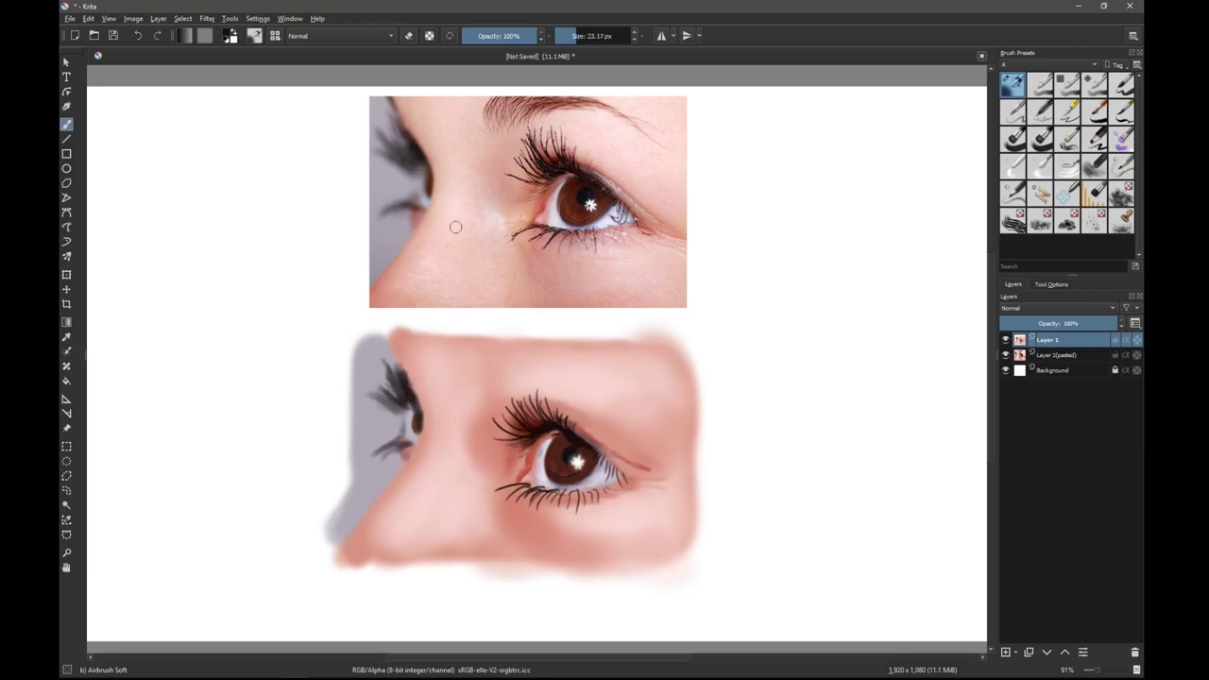
Paint dark lash strands at the nose bridge and soften them with skin tone
ctrl+click(389, 98)
drag(389, 98, 433, 180)
drag(389, 385, 389, 348)
key(bracketleft)
ctrl+click(401, 360)
drag(401, 365, 392, 353)
Load a darker reddish-brown for the brow and size the airbrush to about 29 px
ctrl+click(397, 360)
ctrl+click(396, 349)
ctrl+click(385, 348)
ctrl+click(387, 359)
ctrl+click(426, 381)
key(bracketright)
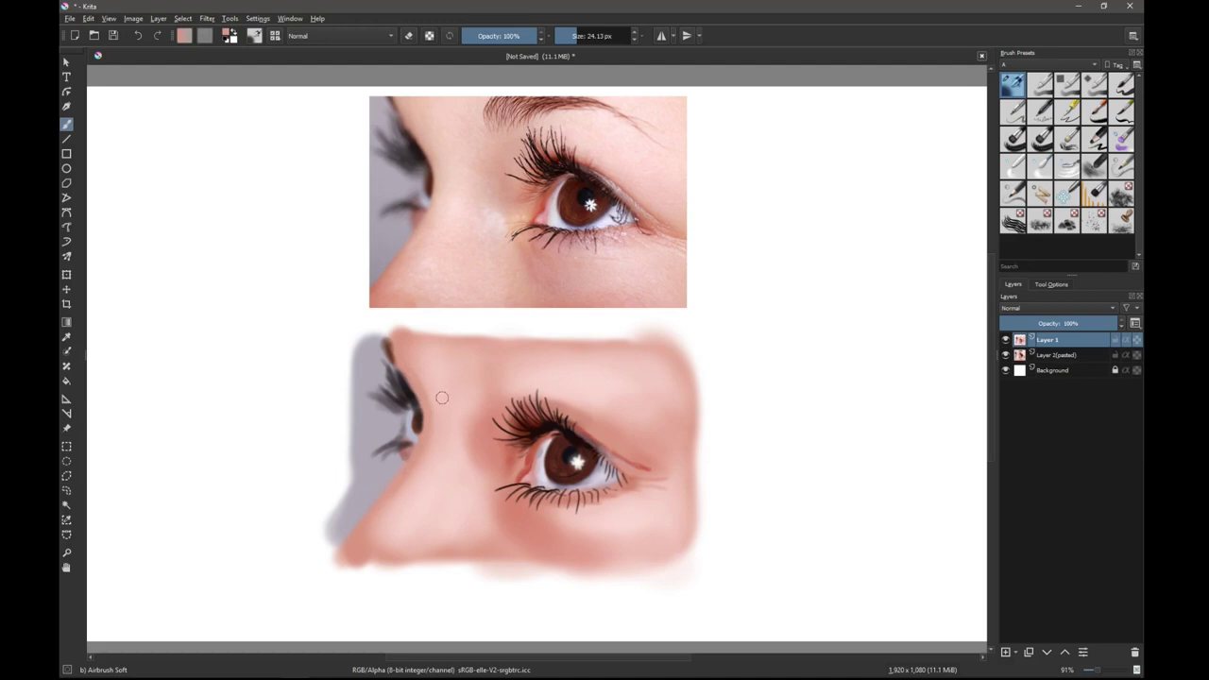
drag(435, 402, 463, 399)
ctrl+click(595, 478)
key(bracketleft)
key(bracketleft)
key(bracketleft)
key(bracketleft)
key(bracketleft)
key(bracketleft)
Sample a reddish brow colour and paint the first eyebrow hairs and tail at about 3 px
ctrl+drag(564, 106, 544, 95)
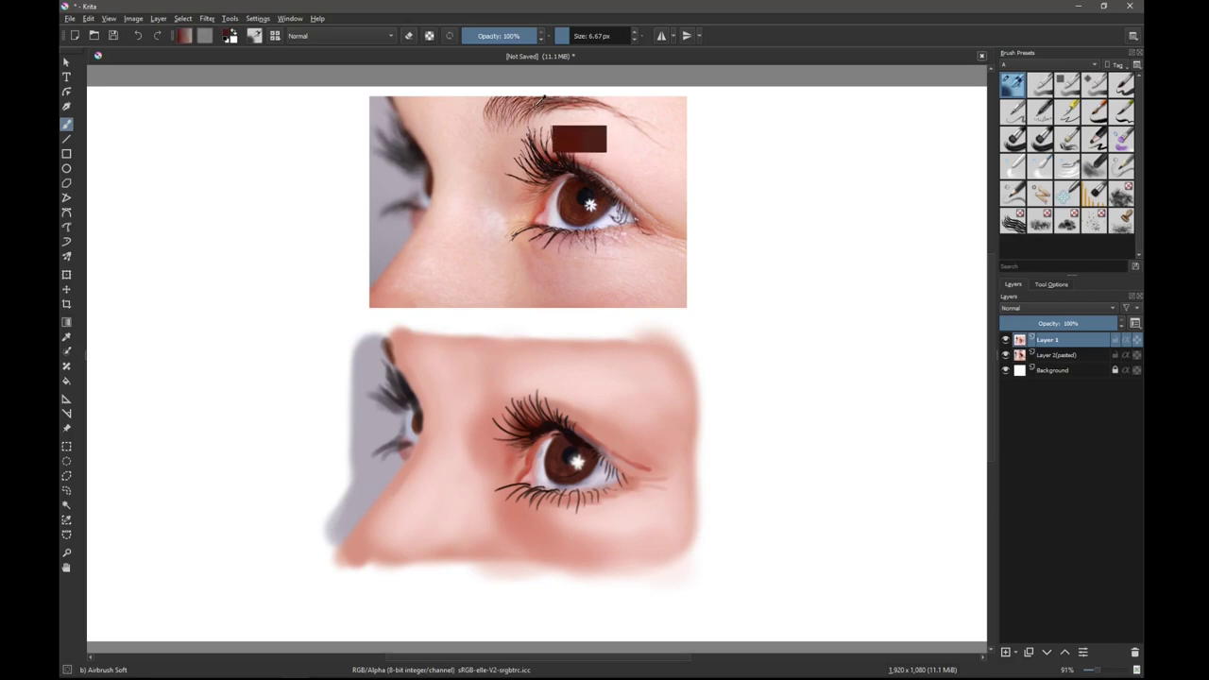
ctrl+drag(537, 450, 528, 456)
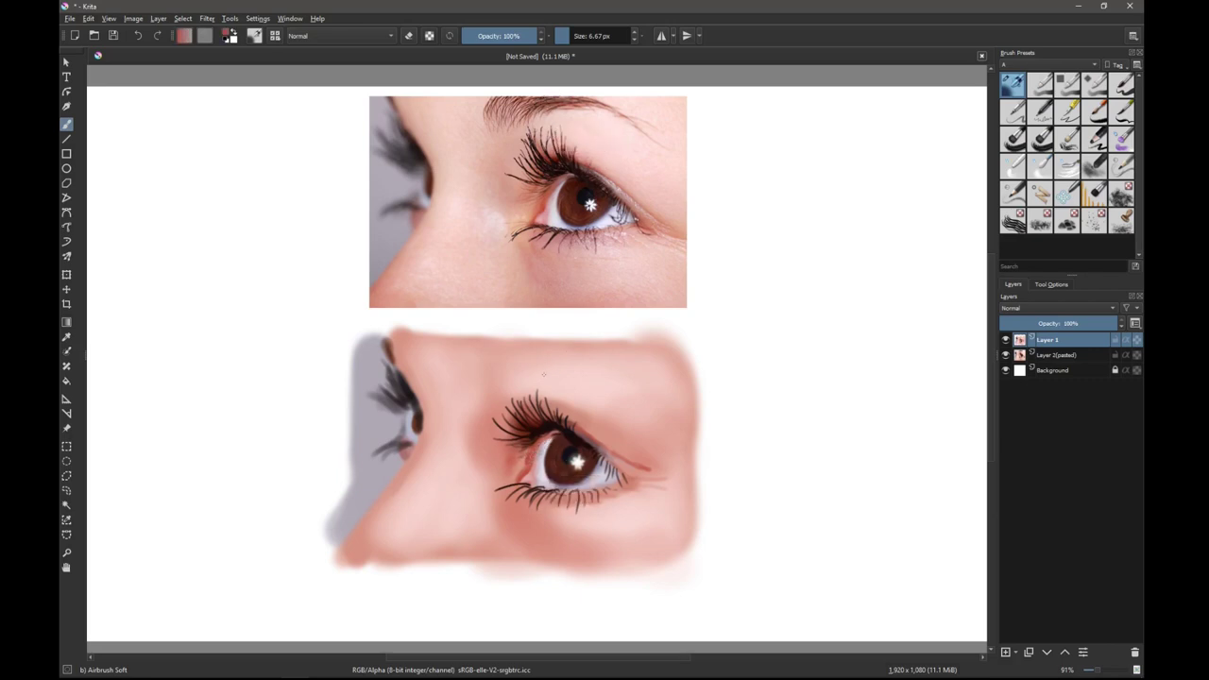
mouse_move(541, 377)
mouse_down()
mouse_move(573, 365)
mouse_move(616, 383)
mouse_up()
key(bracketleft)
key(bracketleft)
mouse_move(574, 378)
mouse_down()
mouse_move(629, 383)
mouse_move(650, 404)
mouse_up()
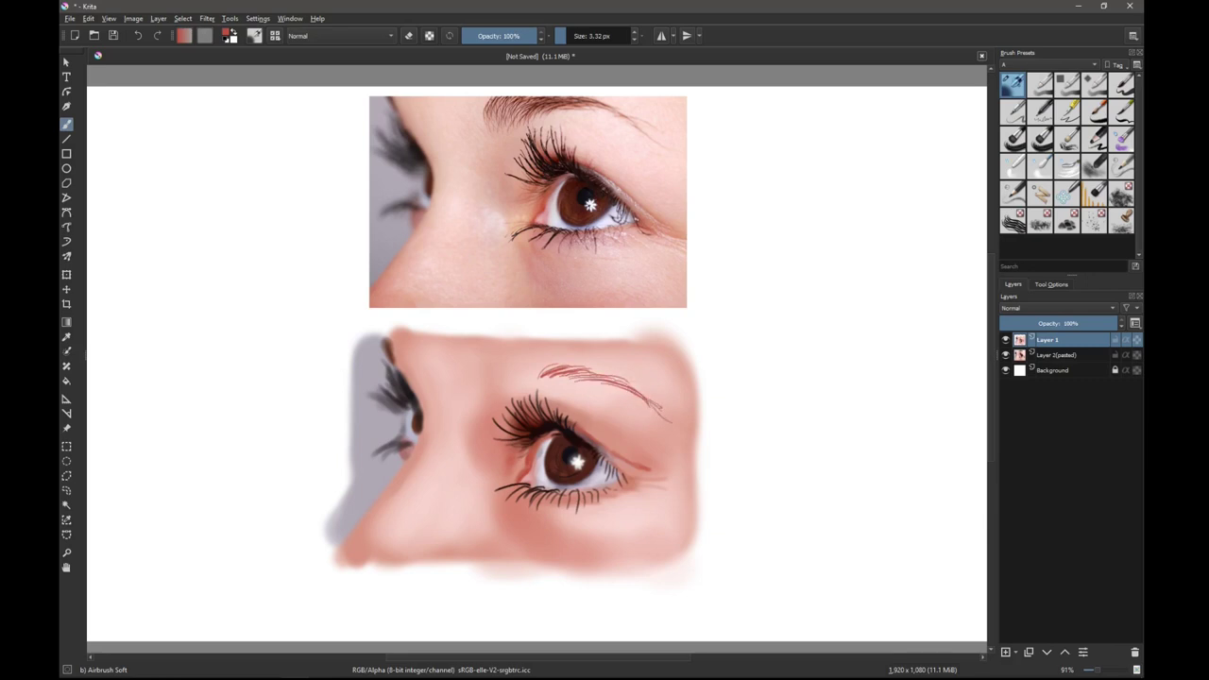
mouse_move(545, 377)
mouse_down()
mouse_move(567, 384)
mouse_move(545, 360)
mouse_move(515, 362)
mouse_move(529, 352)
mouse_move(557, 365)
mouse_move(581, 352)
mouse_move(616, 373)
mouse_up()
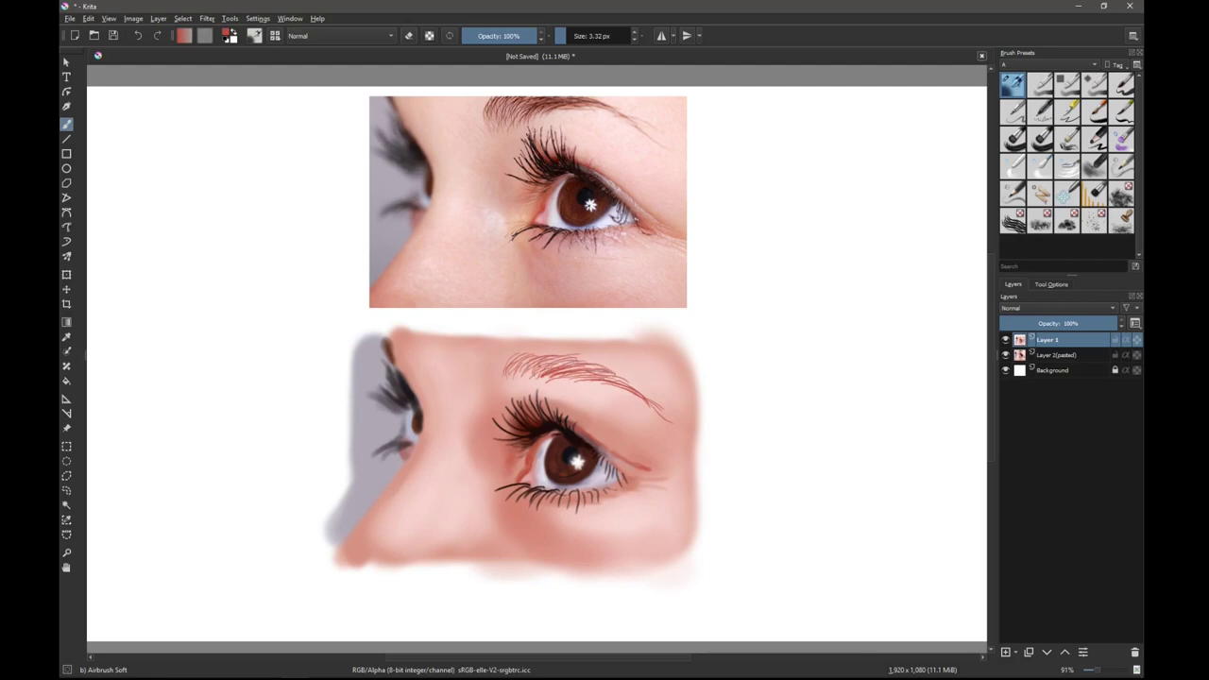
Add thin hairs along the brow's top and inner start, plus a dark 8 px inner-end hair
mouse_move(535, 355)
mouse_down()
mouse_move(551, 348)
mouse_move(530, 368)
mouse_move(543, 373)
mouse_up()
drag(530, 383, 548, 375)
mouse_move(540, 366)
mouse_down()
mouse_move(568, 356)
mouse_move(585, 378)
mouse_up()
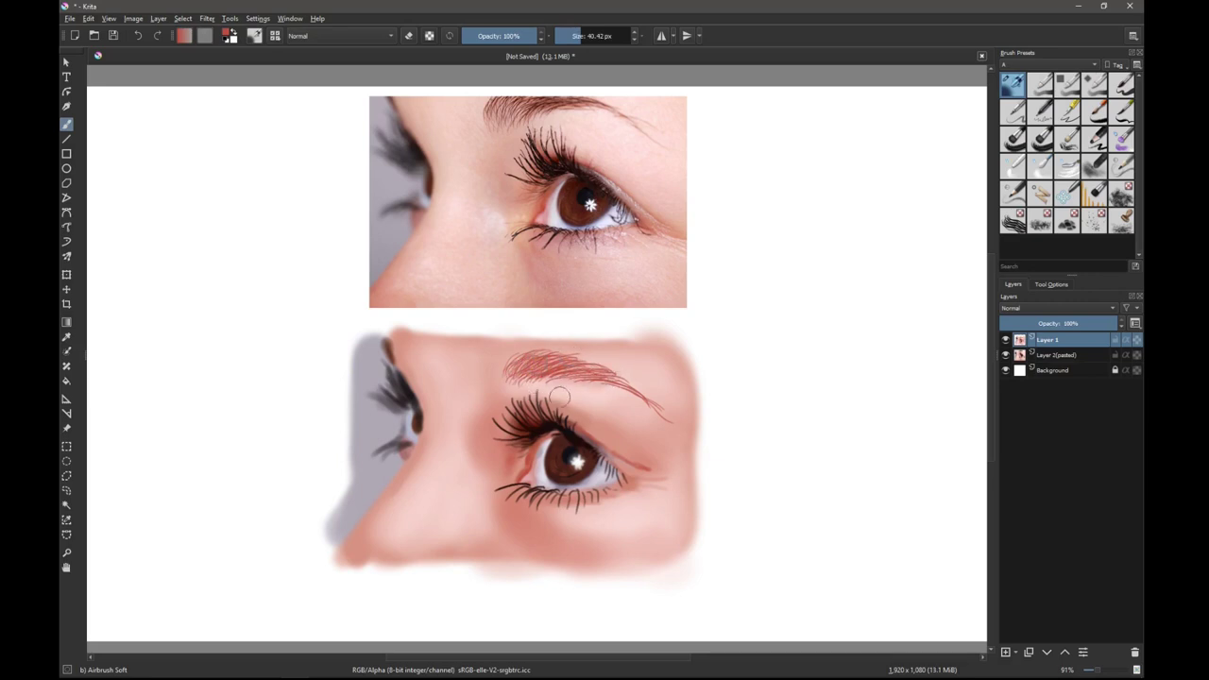
ctrl+click(596, 479)
key(bracketleft)
key(bracketleft)
key(bracketleft)
key(bracketleft)
key(bracketleft)
key(bracketleft)
key(bracketleft)
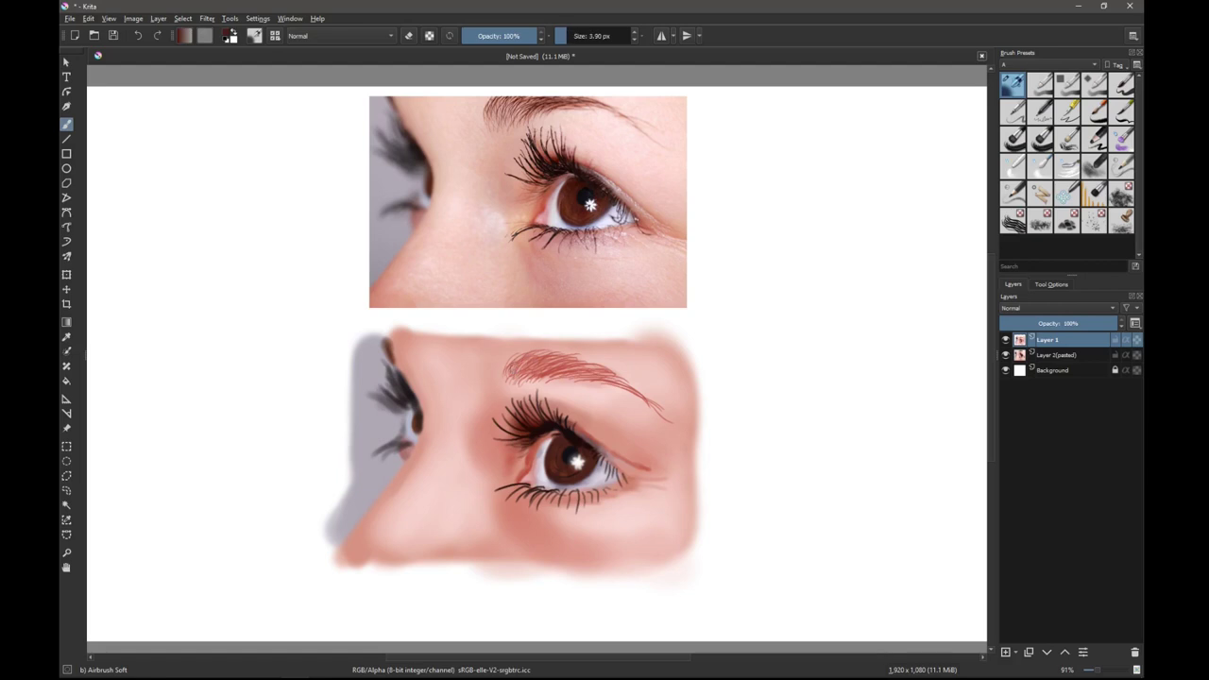
mouse_move(518, 371)
mouse_down()
mouse_move(534, 358)
mouse_move(522, 352)
mouse_move(539, 348)
mouse_move(593, 372)
mouse_move(590, 357)
mouse_up()
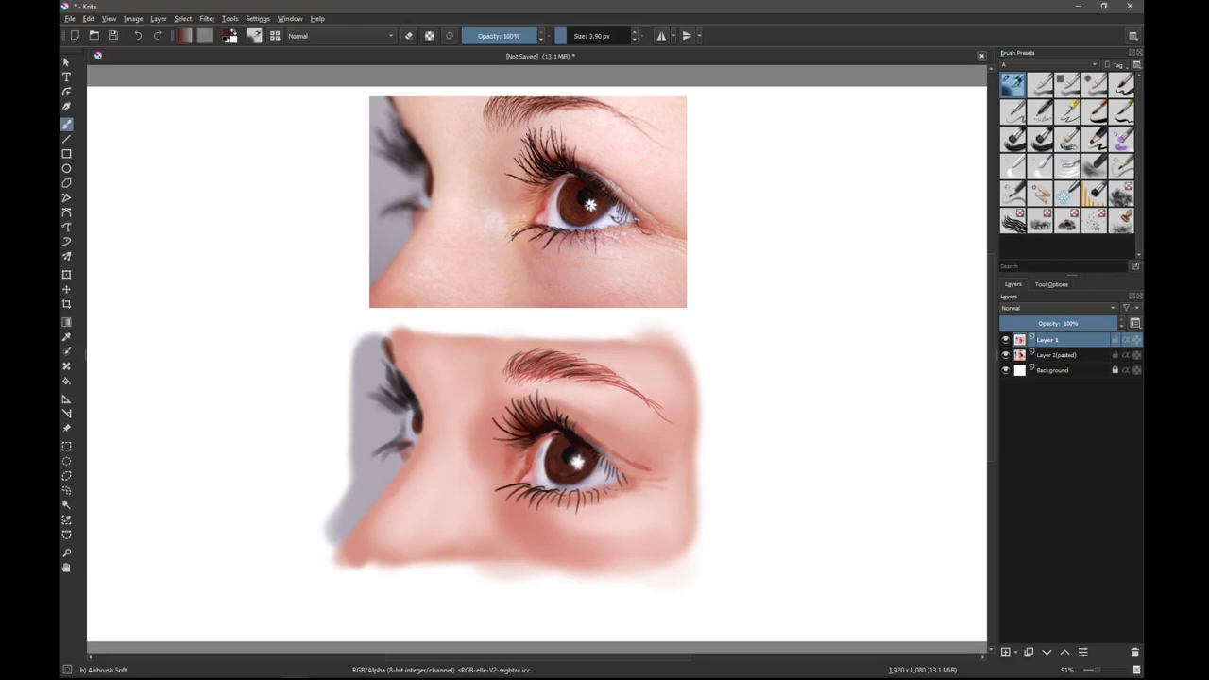
Add dark hairs at the brow's lower left and middle, then load skin pink at about 41 px
drag(525, 381, 535, 368)
mouse_move(569, 377)
mouse_down()
mouse_move(602, 374)
mouse_move(567, 358)
mouse_up()
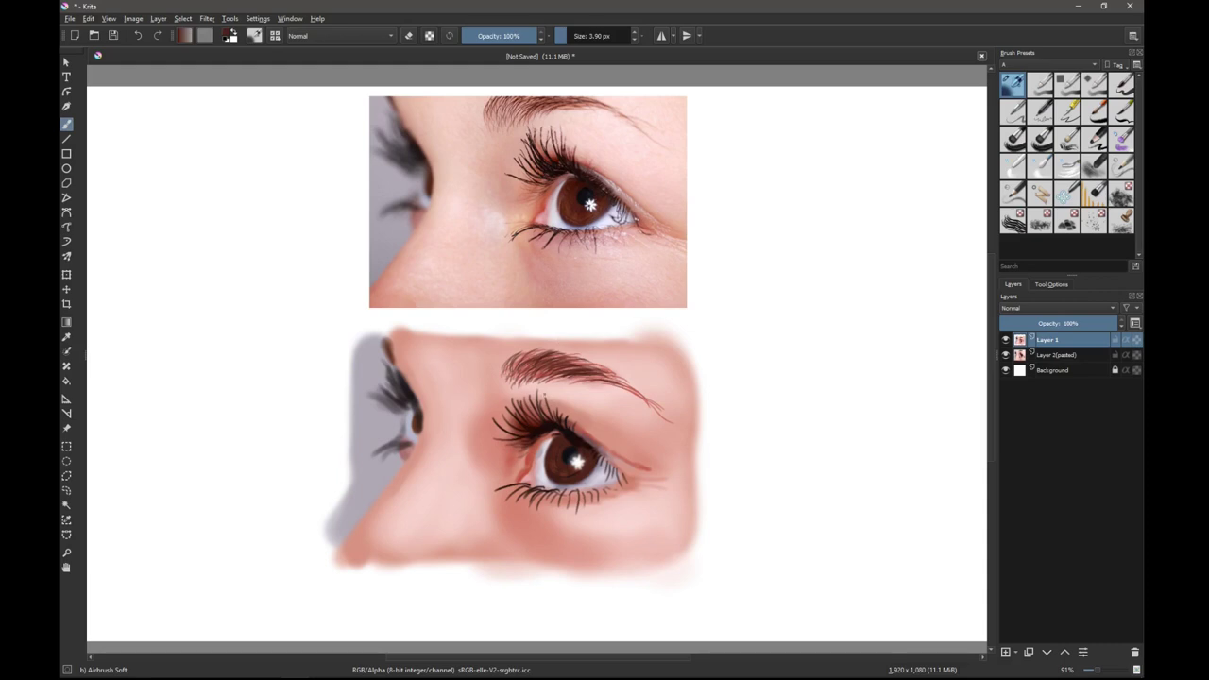
key(bracketright)
key(bracketright)
key(bracketright)
drag(529, 369, 539, 352)
ctrl+click(529, 453)
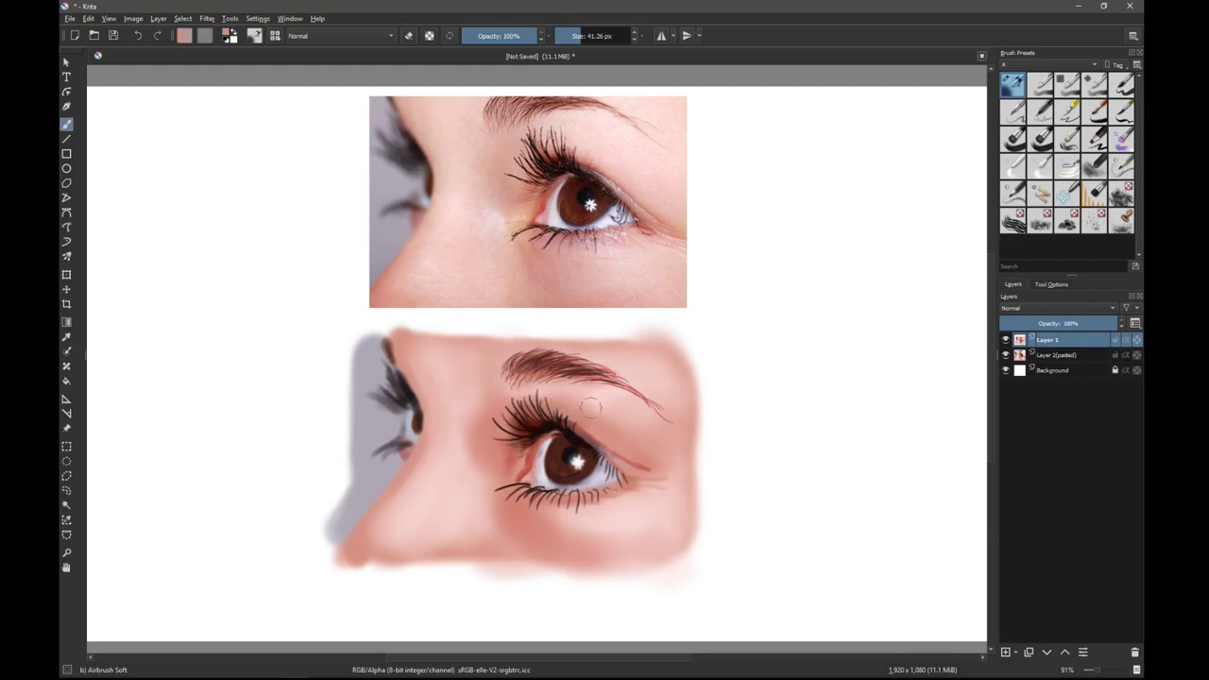
Sample skin tones below the inner eye corner and set the airbrush to about 10 px at 21% opacity
drag(589, 407, 650, 439)
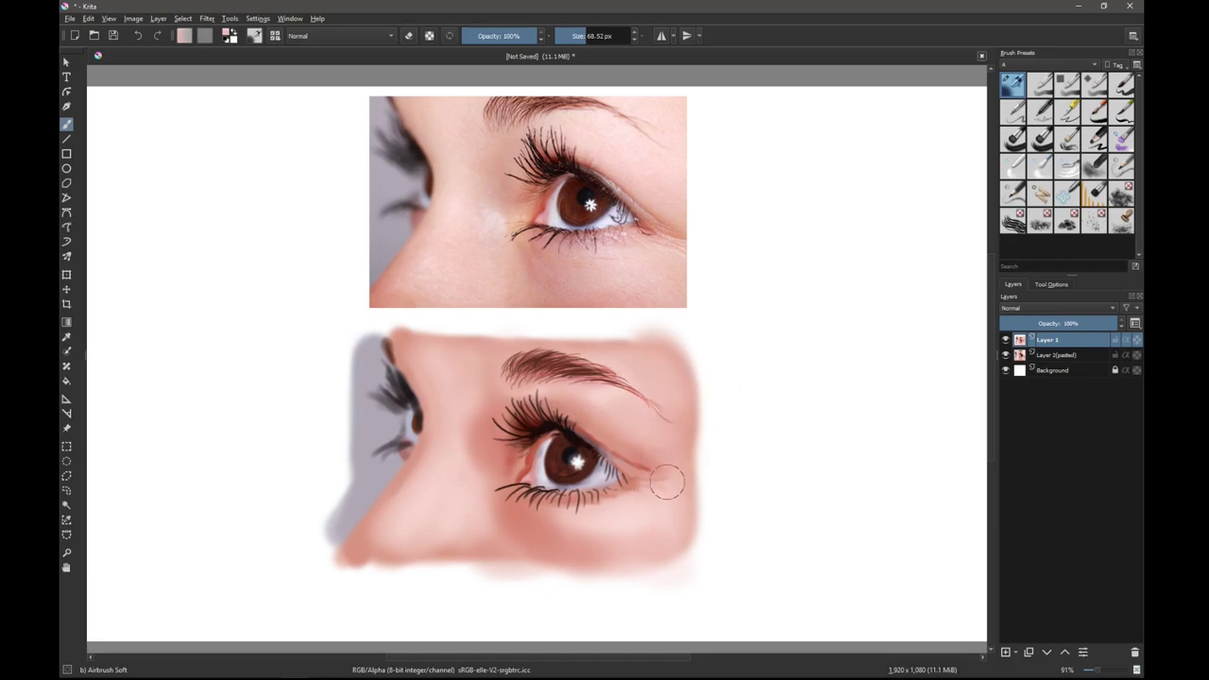
ctrl+click(489, 454)
ctrl+click(559, 495)
key(bracketleft)
key(bracketleft)
key(bracketleft)
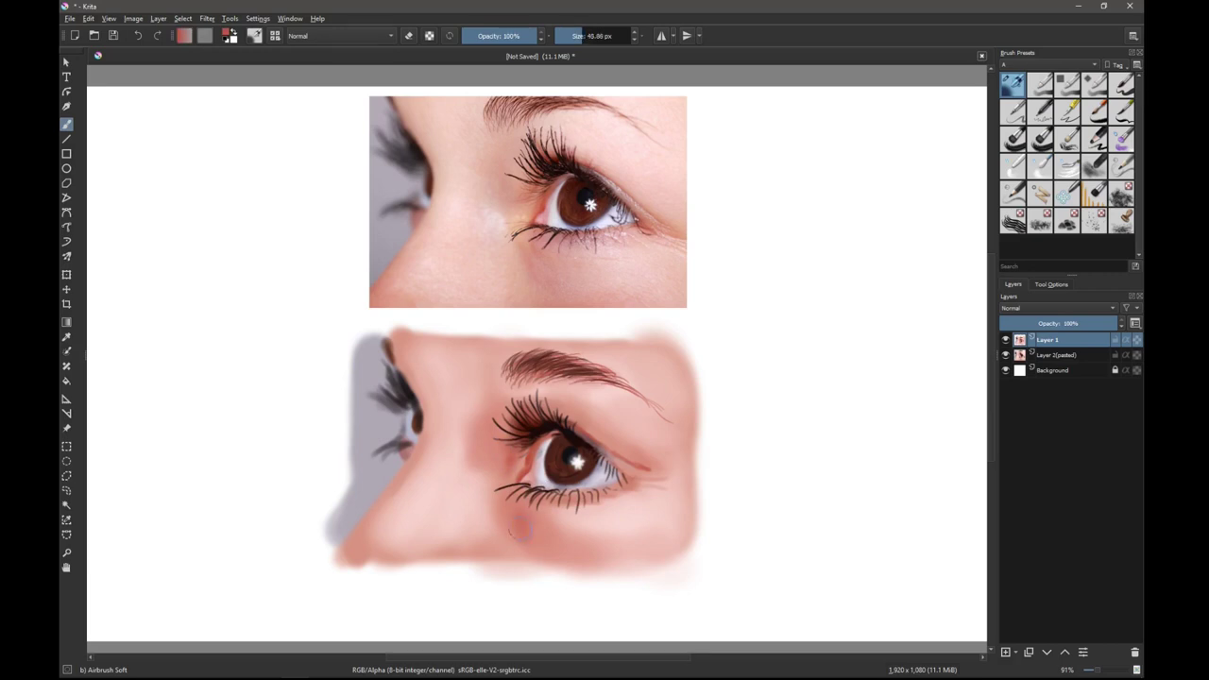
key(bracketleft)
key(bracketleft)
ctrl+click(479, 427)
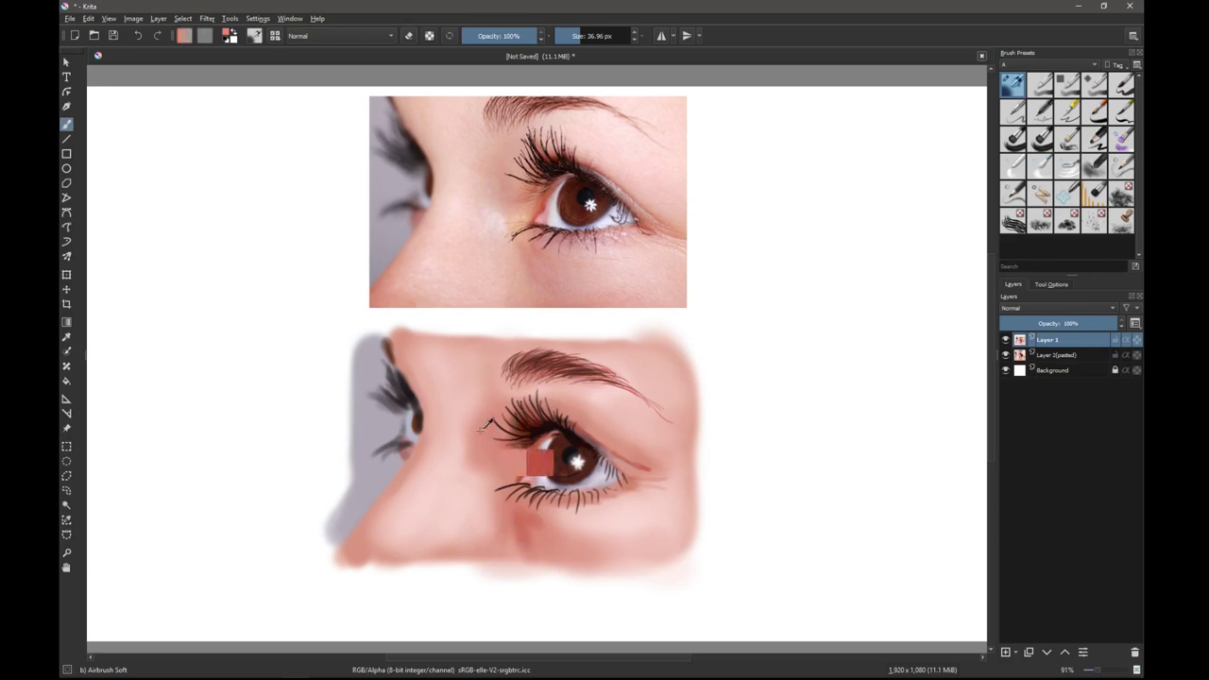
key(bracketleft)
key(bracketleft)
key(bracketleft)
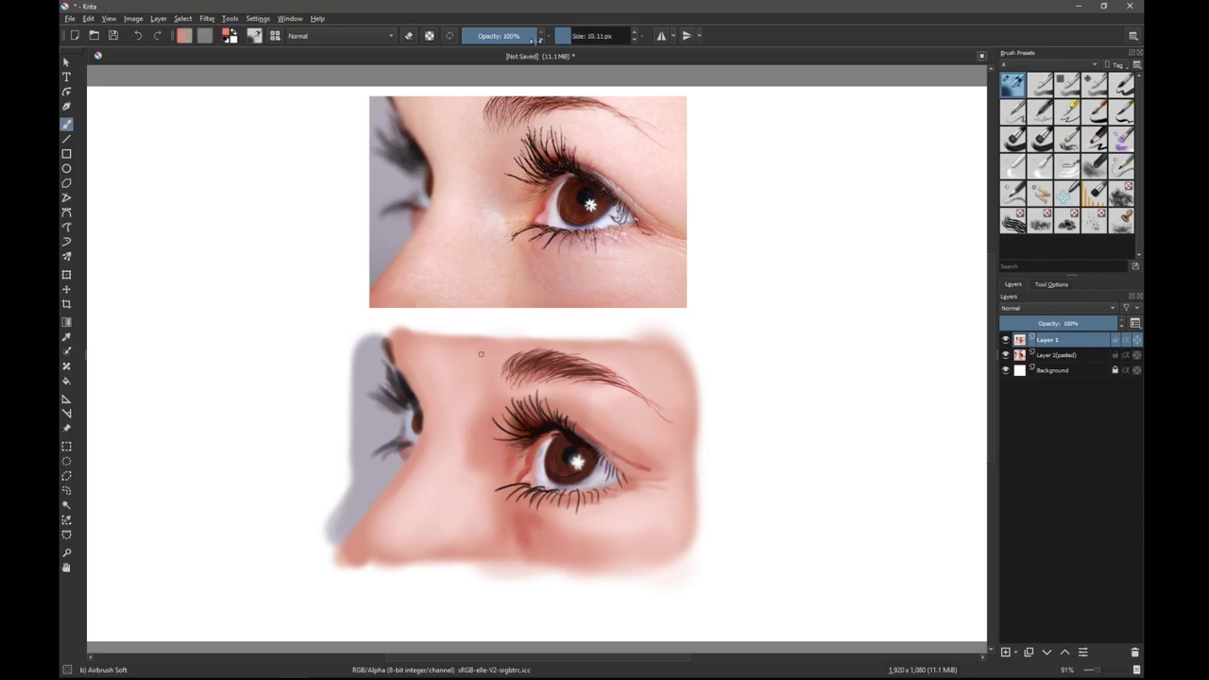
drag(516, 38, 475, 38)
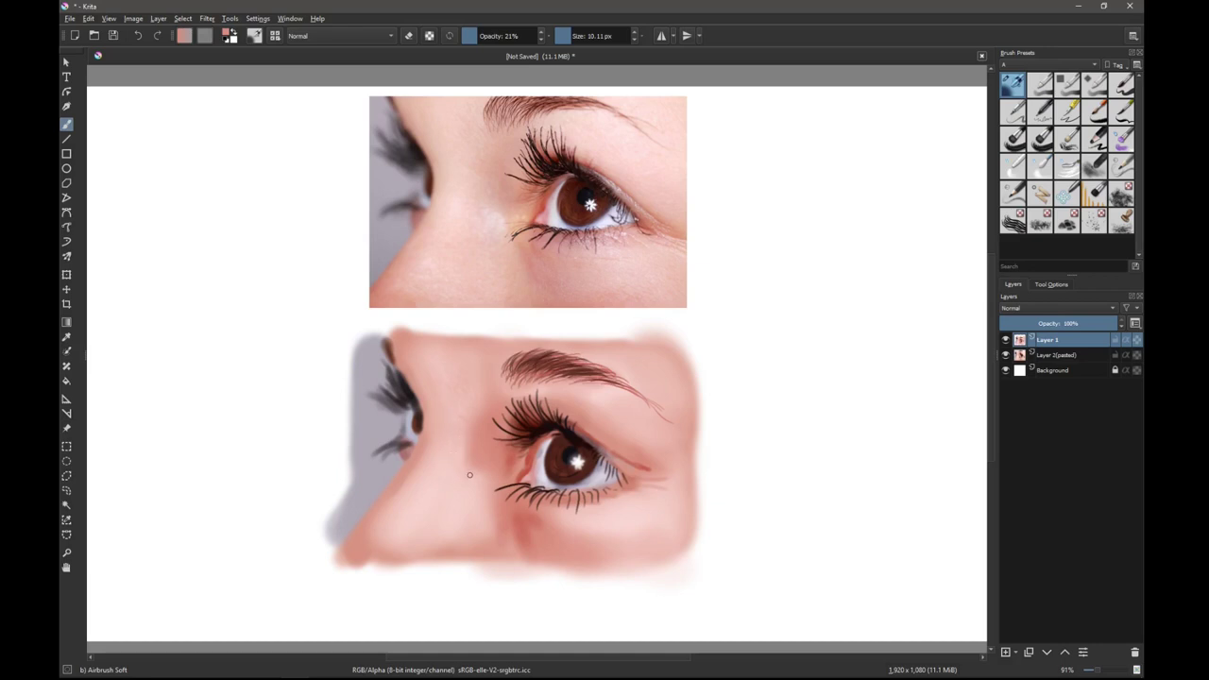
Pick a near-white colour and dab a pale highlight onto the nose bridge with a 20 px brush
drag(460, 486, 468, 503)
drag(428, 520, 435, 523)
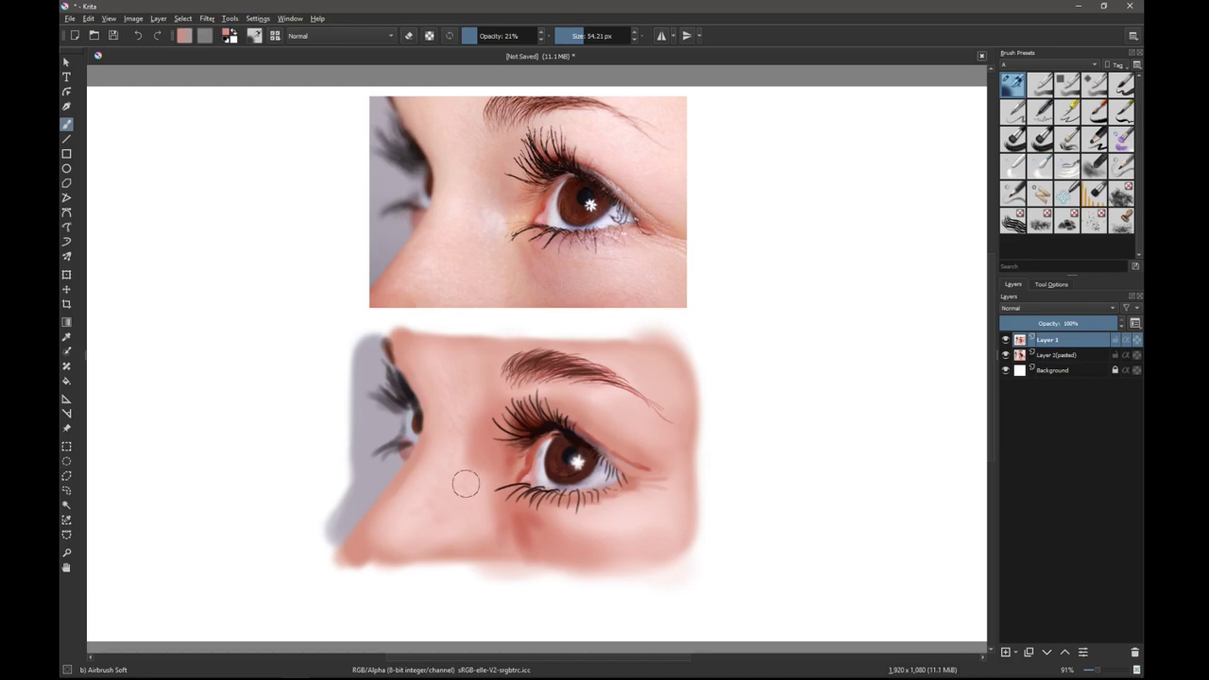
ctrl+click(668, 410)
drag(489, 473, 483, 459)
key(bracketleft)
shift+drag(482, 461, 488, 461)
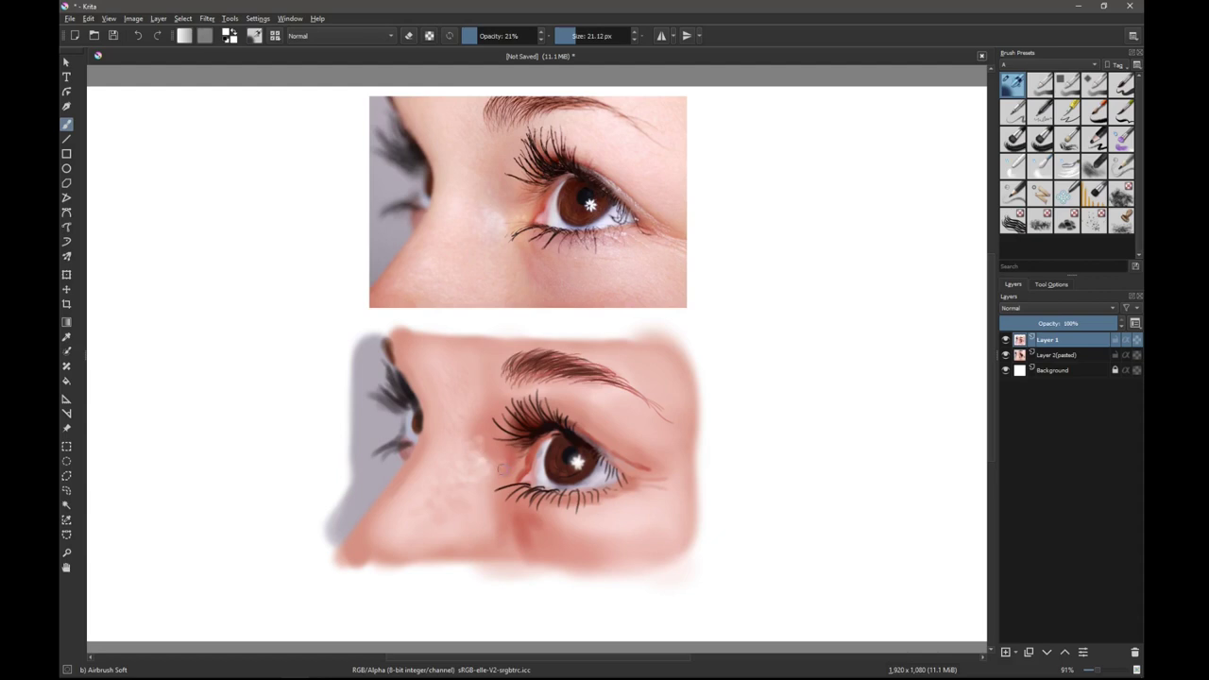
Resample pure white from the blank canvas and shrink the airbrush to about 5 px
shift+drag(484, 459, 493, 439)
ctrl+click(491, 442)
ctrl+click(721, 415)
shift+drag(587, 437, 581, 439)
key(bracketleft)
key(bracketleft)
key(bracketleft)
key(bracketright)
key(bracketright)
key(bracketright)
key(bracketleft)
key(bracketright)
key(bracketleft)
key(bracketleft)
Sample a darker brownish tone and add a faint reddish stroke at the outer eye corner
ctrl+click(542, 540)
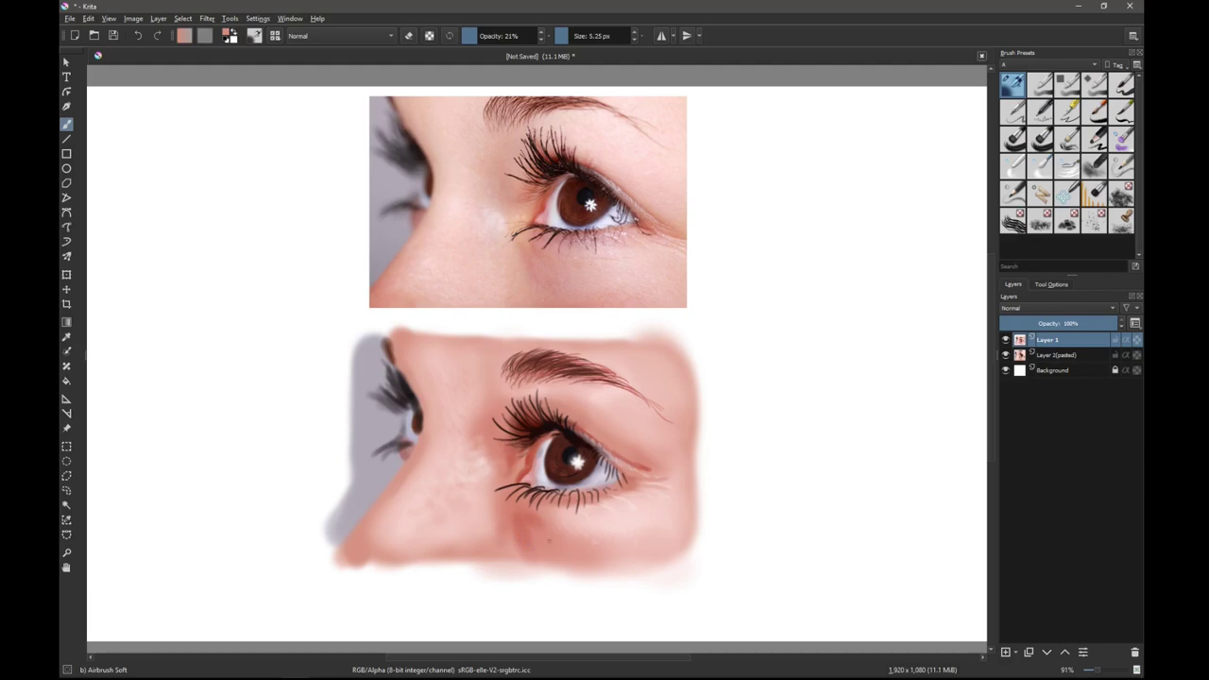
drag(598, 423, 614, 458)
ctrl+click(583, 387)
mouse_move(648, 468)
mouse_down()
mouse_move(614, 461)
mouse_move(652, 476)
mouse_up()
drag(673, 481, 682, 481)
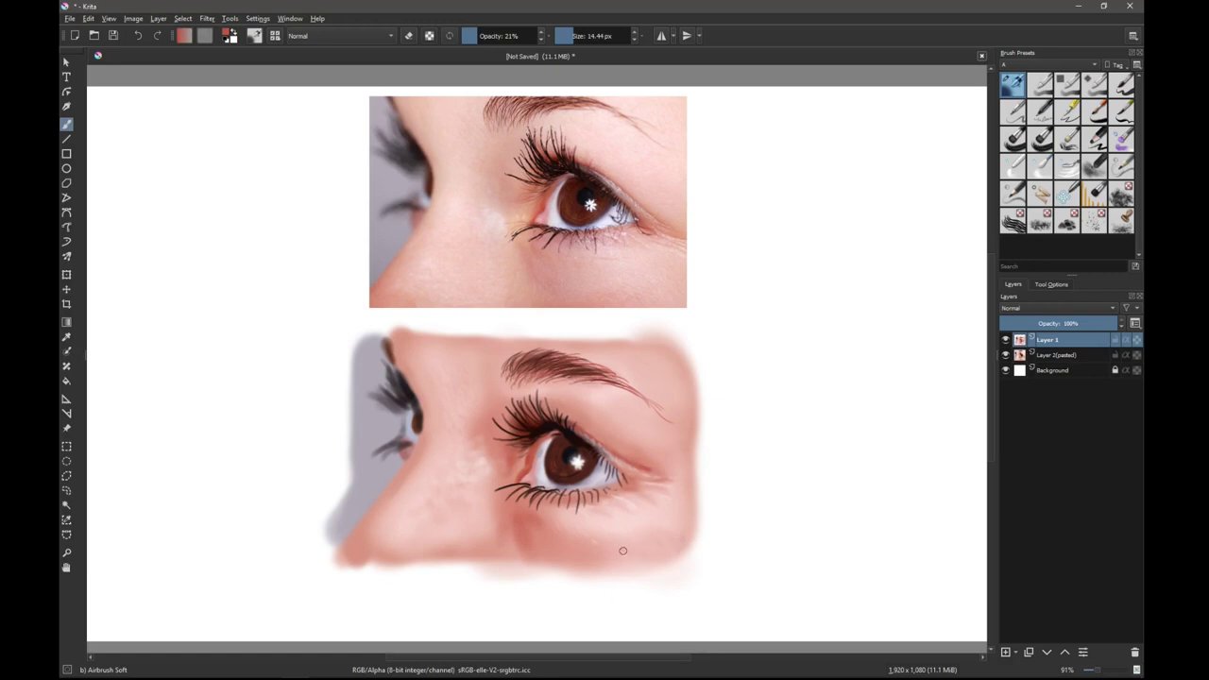
Enlarge the brush to about 75 px and smooth the skin beside the nose with reference skin tone
shift+drag(580, 548, 567, 557)
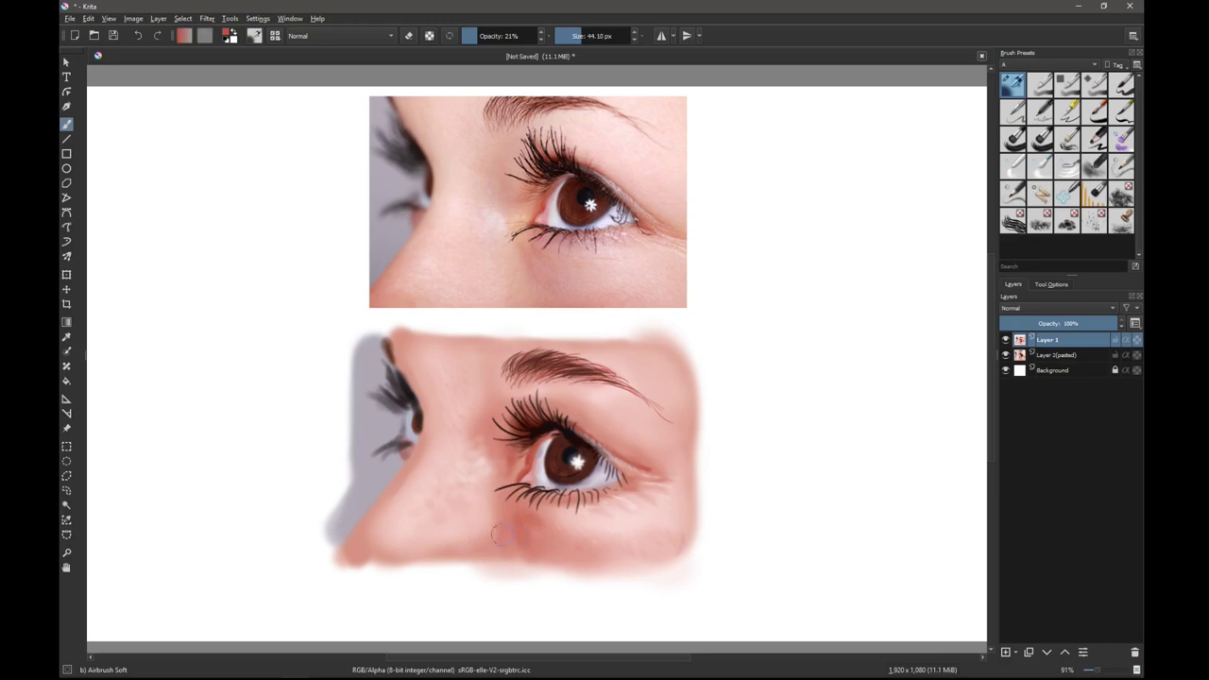
ctrl+click(492, 548)
mouse_move(484, 542)
shift+mouse_down()
mouse_move(466, 527)
mouse_move(445, 538)
shift+mouse_up()
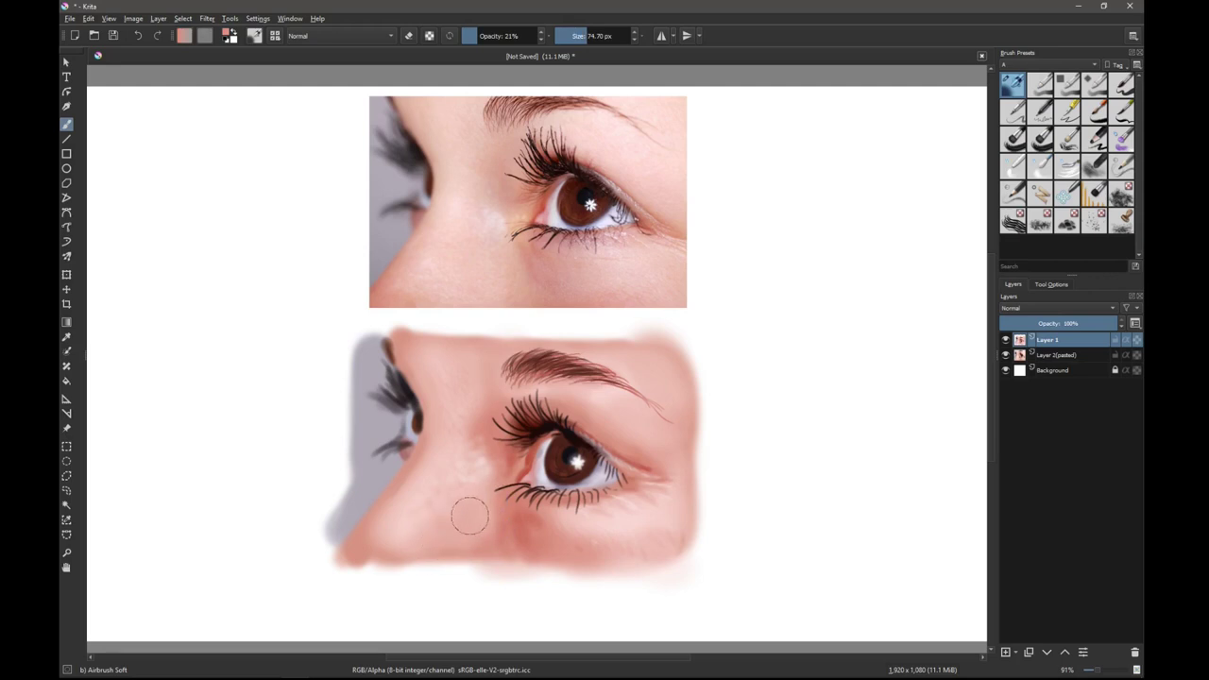
ctrl+click(492, 251)
drag(465, 489, 447, 497)
ctrl+click(514, 452)
Sample red from the eye, raise paint opacity to 100%, and shrink the brush to 8 px
ctrl+click(578, 480)
key(bracketleft)
key(bracketleft)
key(bracketleft)
key(bracketleft)
key(bracketleft)
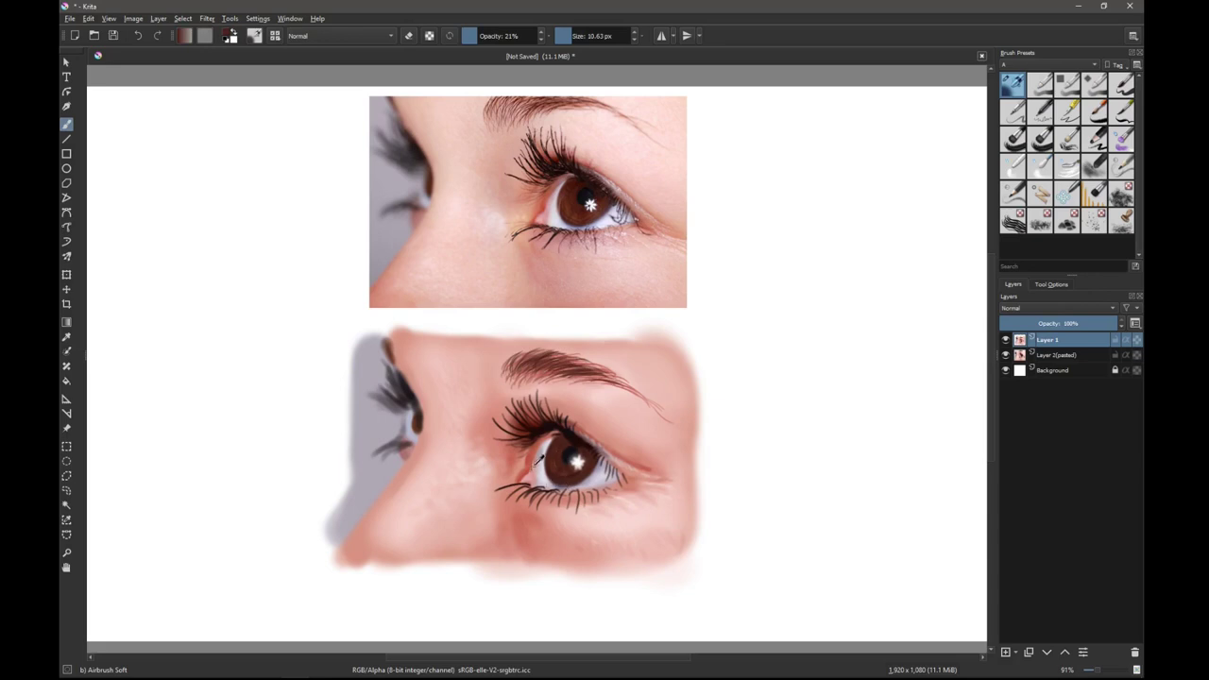
ctrl+click(536, 464)
click(490, 35)
drag(490, 35, 541, 34)
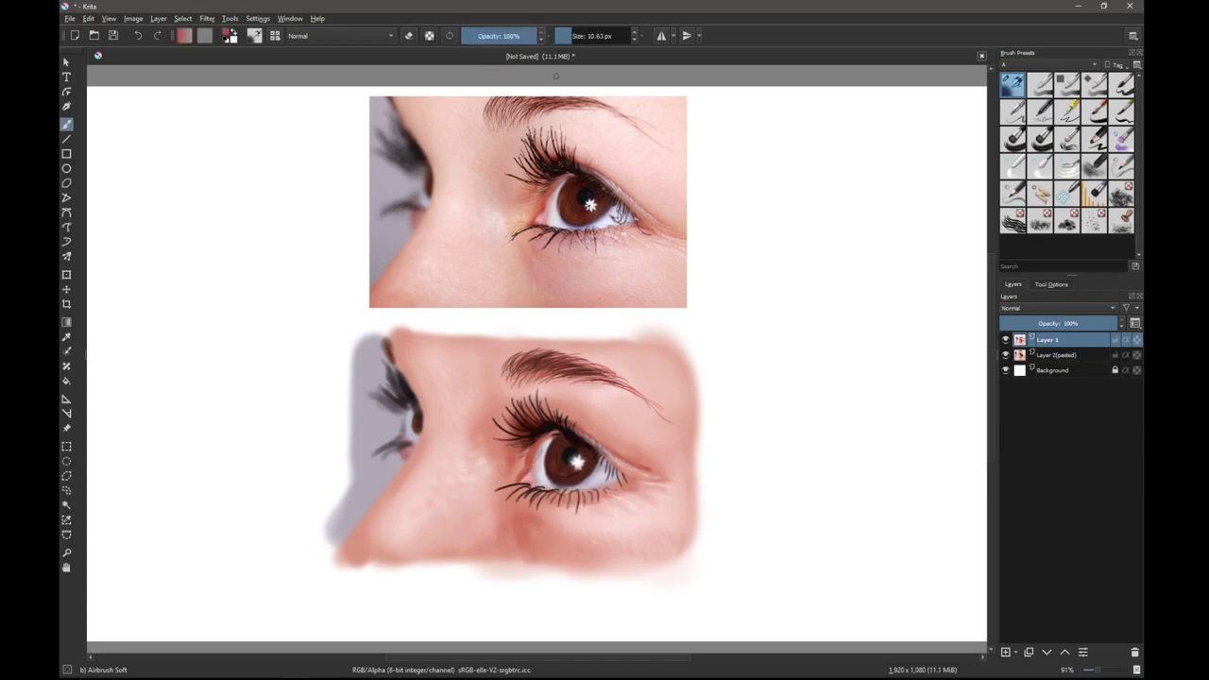
ctrl+click(546, 450)
key(bracketleft)
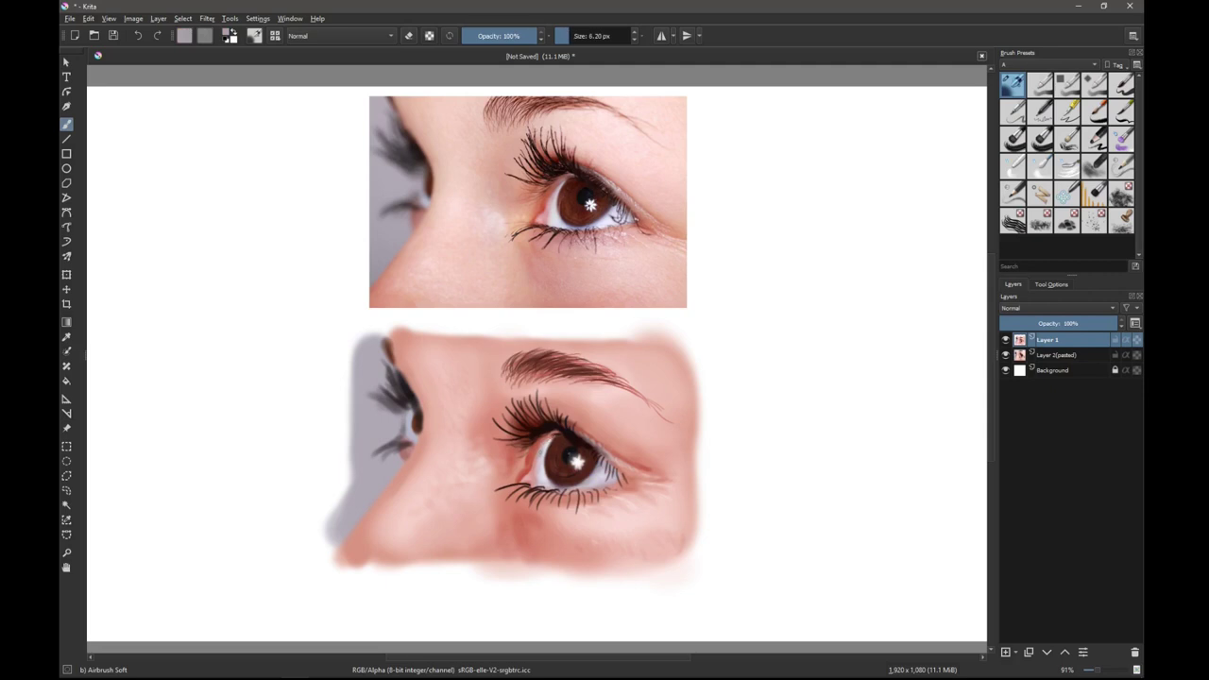
Sample greys near the eye and airbrush a short 12 px stroke along the lower eyelid
ctrl+click(600, 485)
ctrl+click(545, 444)
drag(545, 444, 545, 441)
ctrl+click(547, 450)
drag(540, 457, 544, 455)
drag(546, 485, 557, 491)
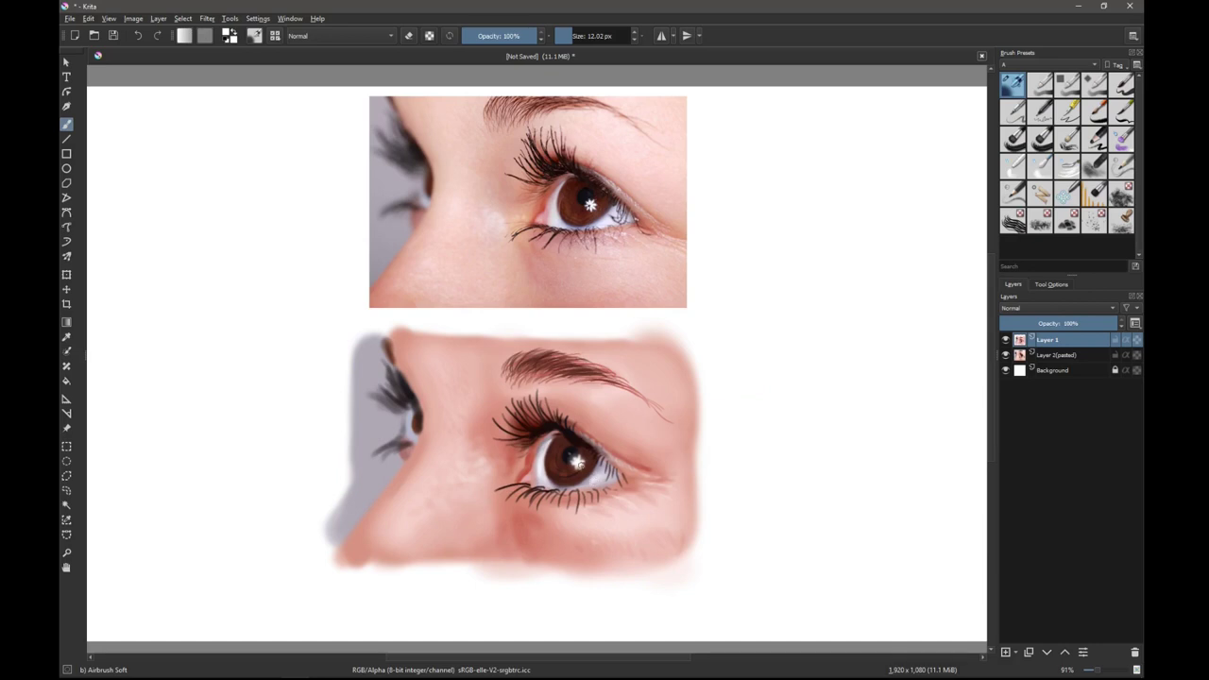
ctrl+click(554, 442)
ctrl+click(554, 437)
ctrl+click(589, 451)
drag(588, 451, 609, 464)
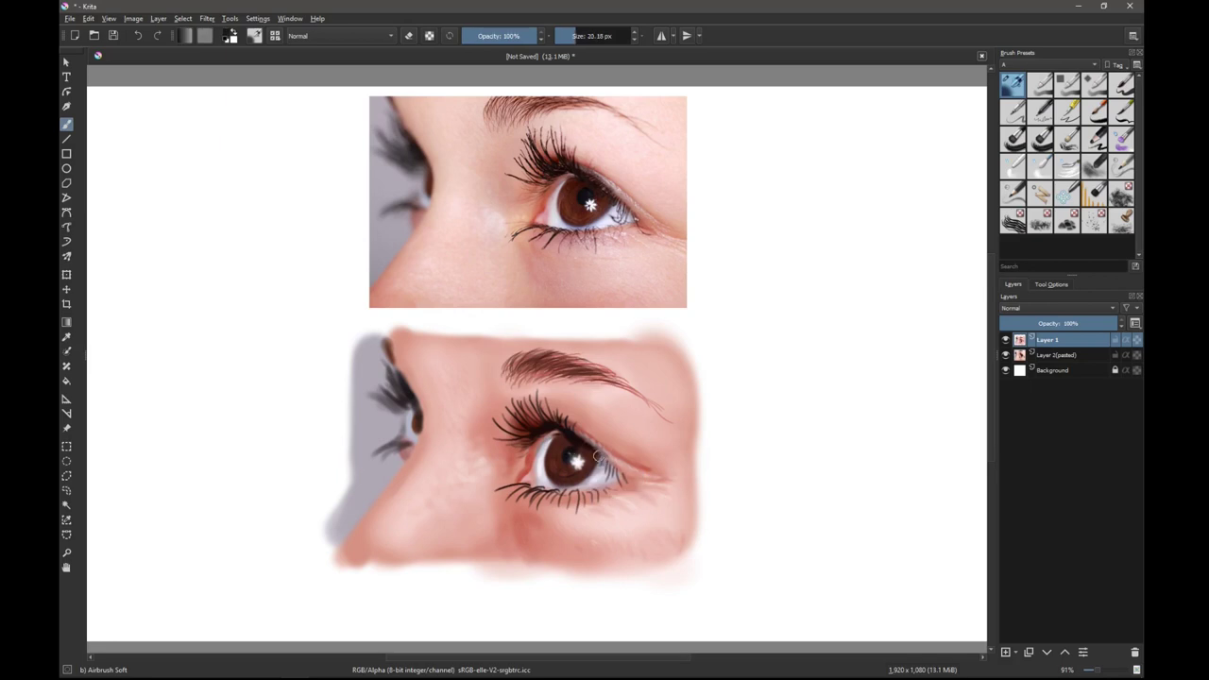